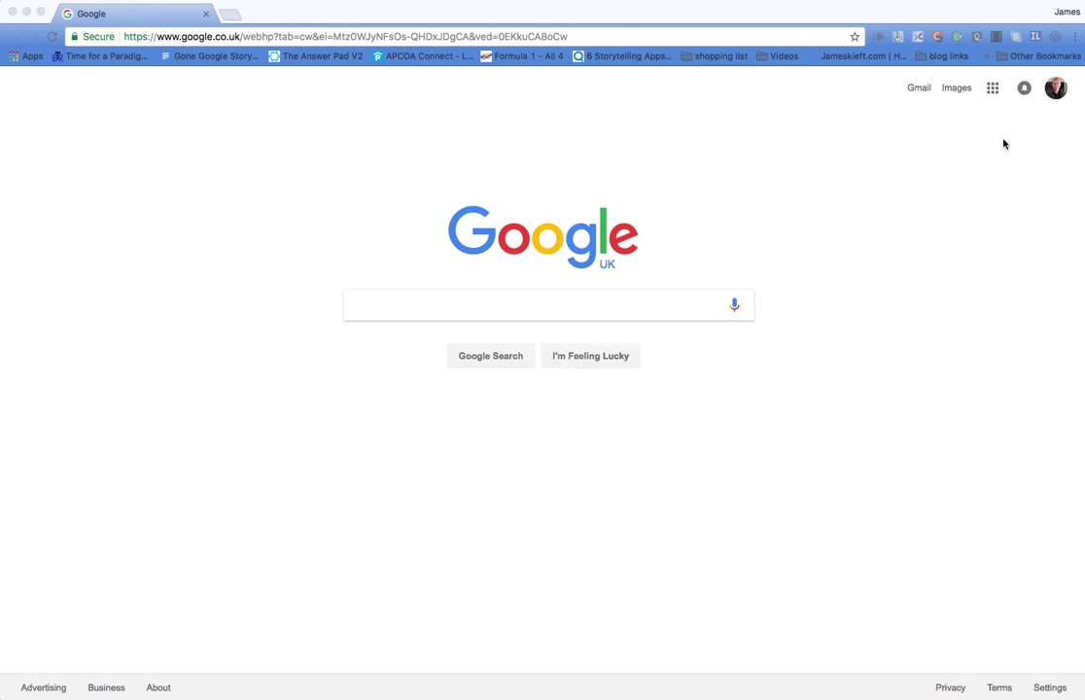
Open Google Calendar from the Google apps launcher, showing the 17–23 Apr 2017 week.
{"action": "left_click", "coordinate": [992, 90]}
{"action": "left_click", "coordinate": [992, 90]}
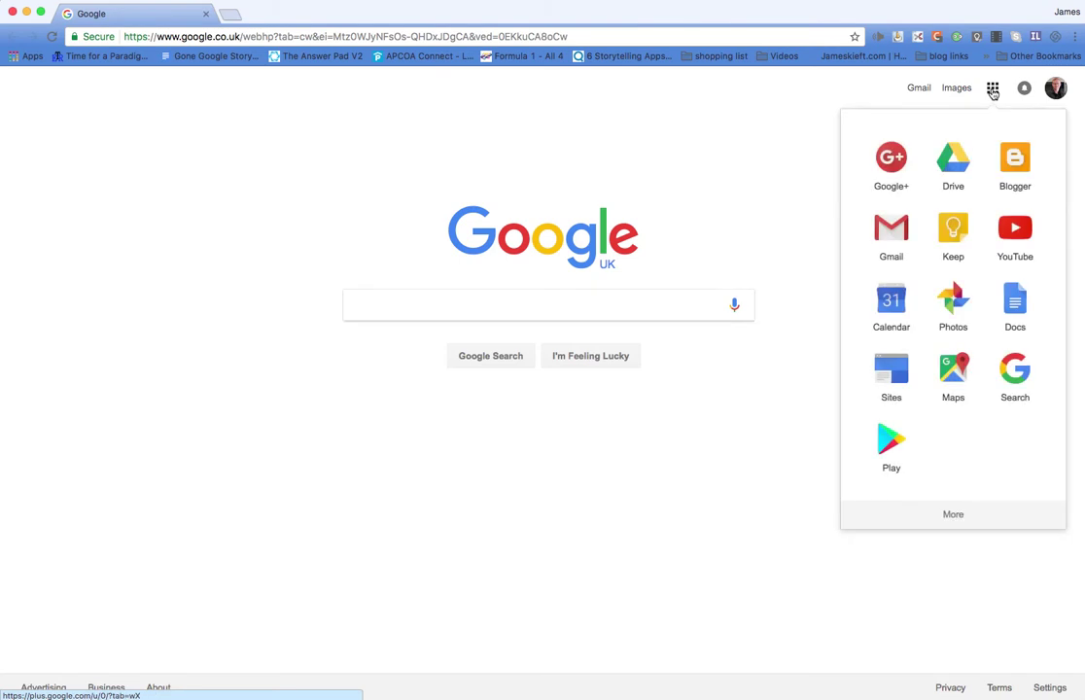
{"action": "left_click", "coordinate": [887, 300]}
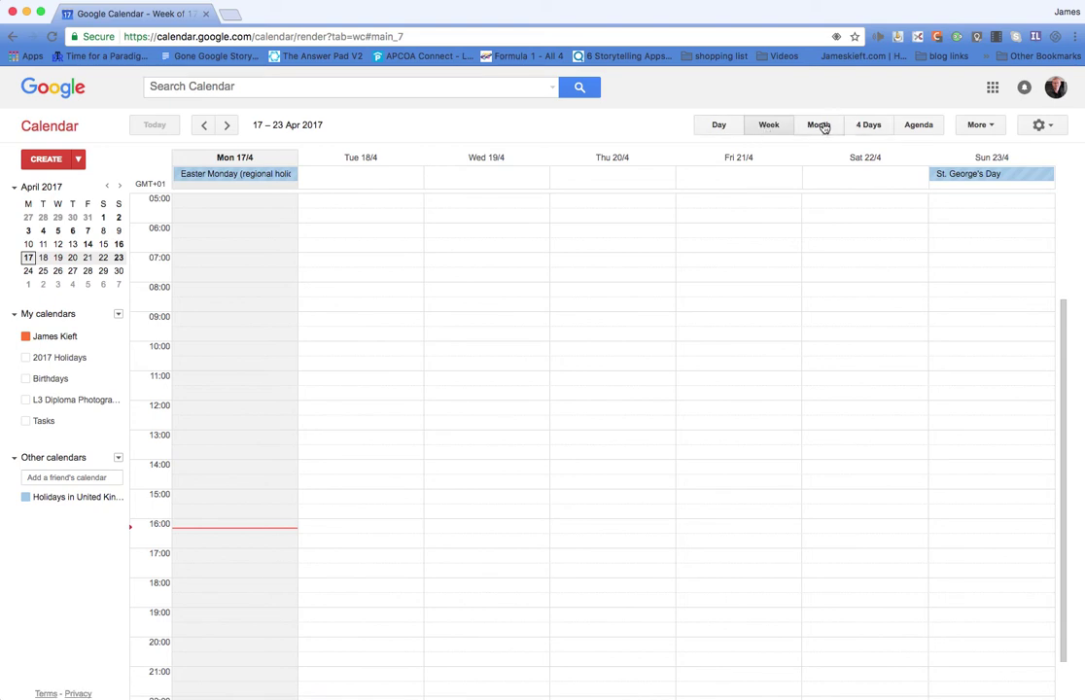
{"action": "left_click", "coordinate": [926, 129]}
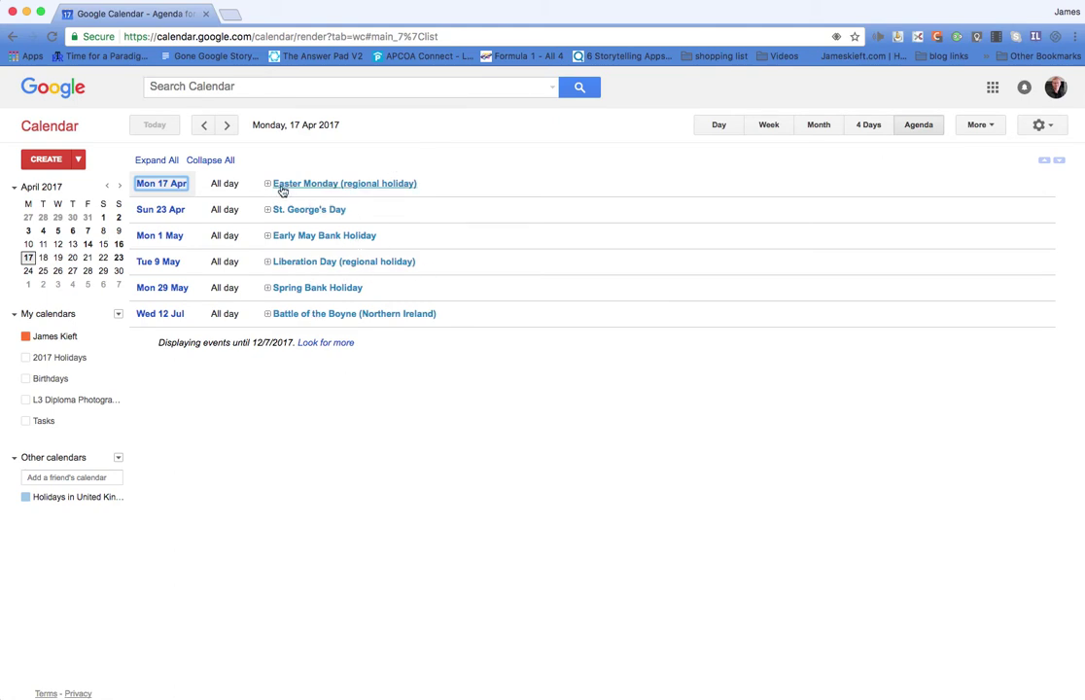
{"action": "left_click", "coordinate": [769, 126]}
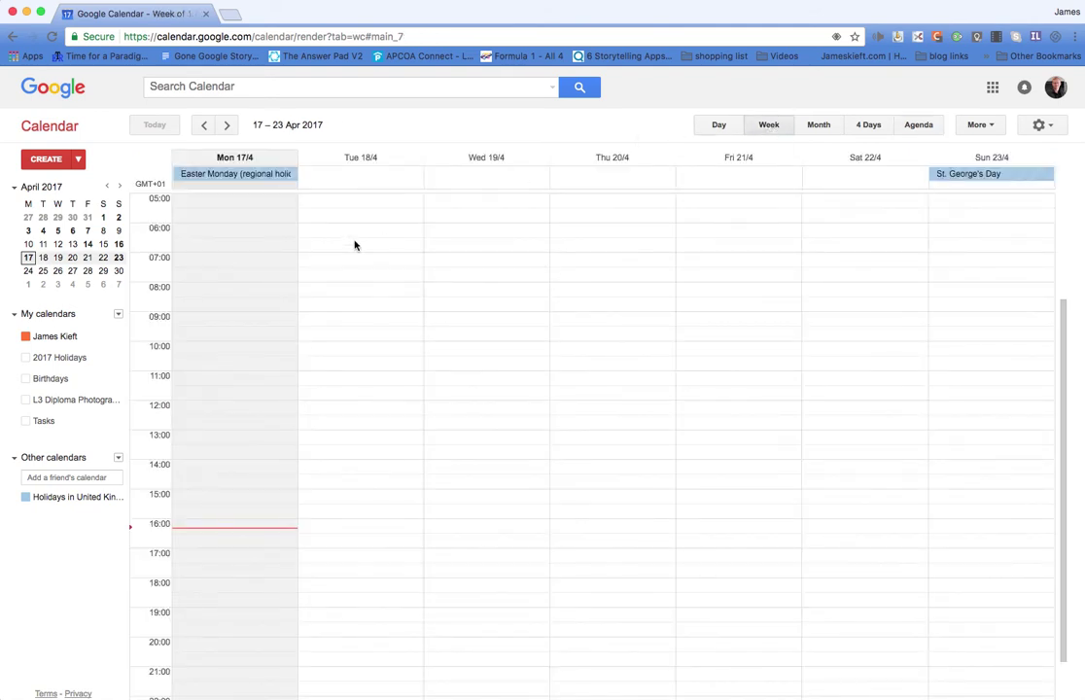
Draft a 'james demo' event on Tue 18 April 08:00–09:30 in the current calendar and open its details.
{"action": "left_click", "coordinate": [337, 306]}
{"action": "mouse_move", "coordinate": [337, 306]}
{"action": "left_mouse_down"}
{"action": "mouse_move", "coordinate": [341, 369]}
{"action": "mouse_move", "coordinate": [351, 324]}
{"action": "left_mouse_up"}
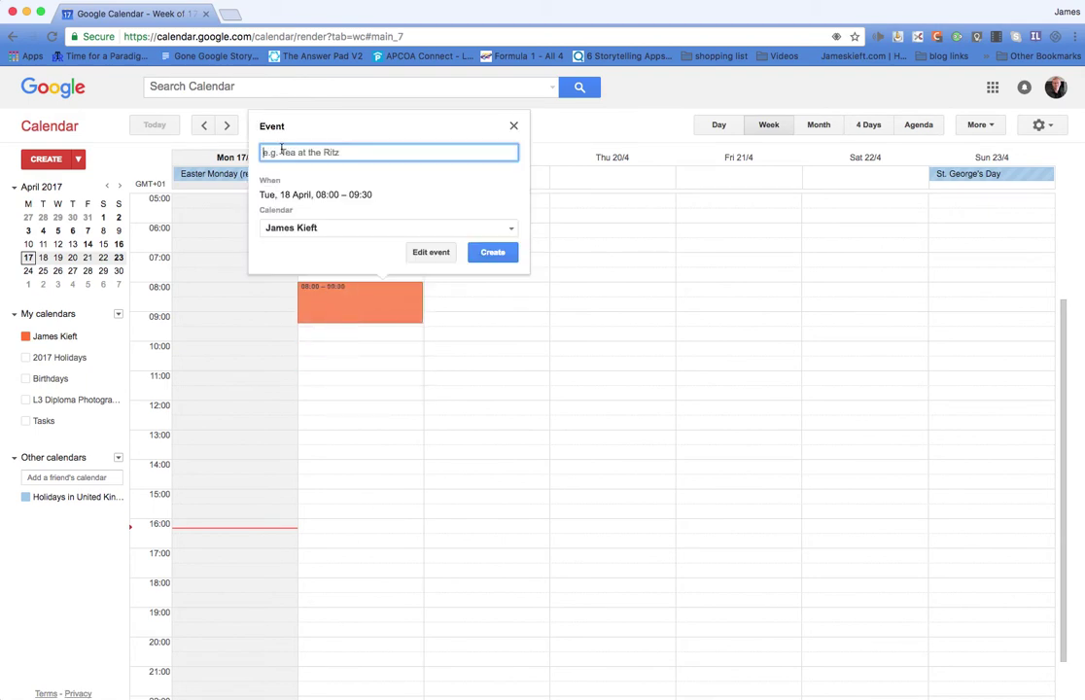
{"action": "type", "text": "james demo"}
{"action": "left_click", "coordinate": [476, 229]}
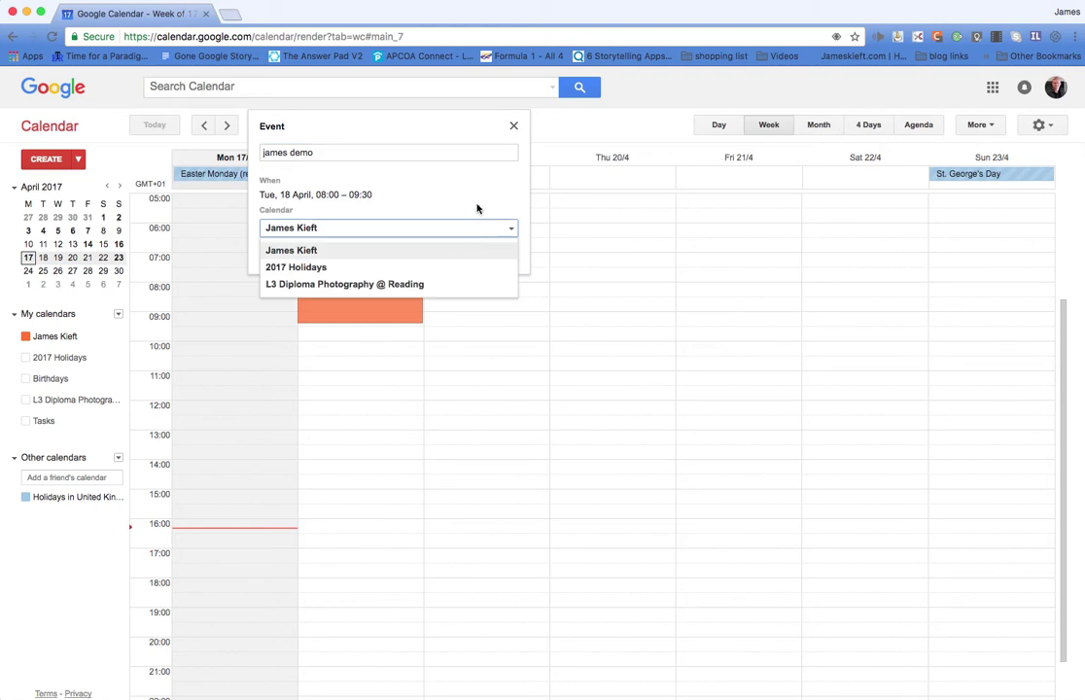
{"action": "left_click", "coordinate": [460, 198]}
{"action": "left_click", "coordinate": [430, 253]}
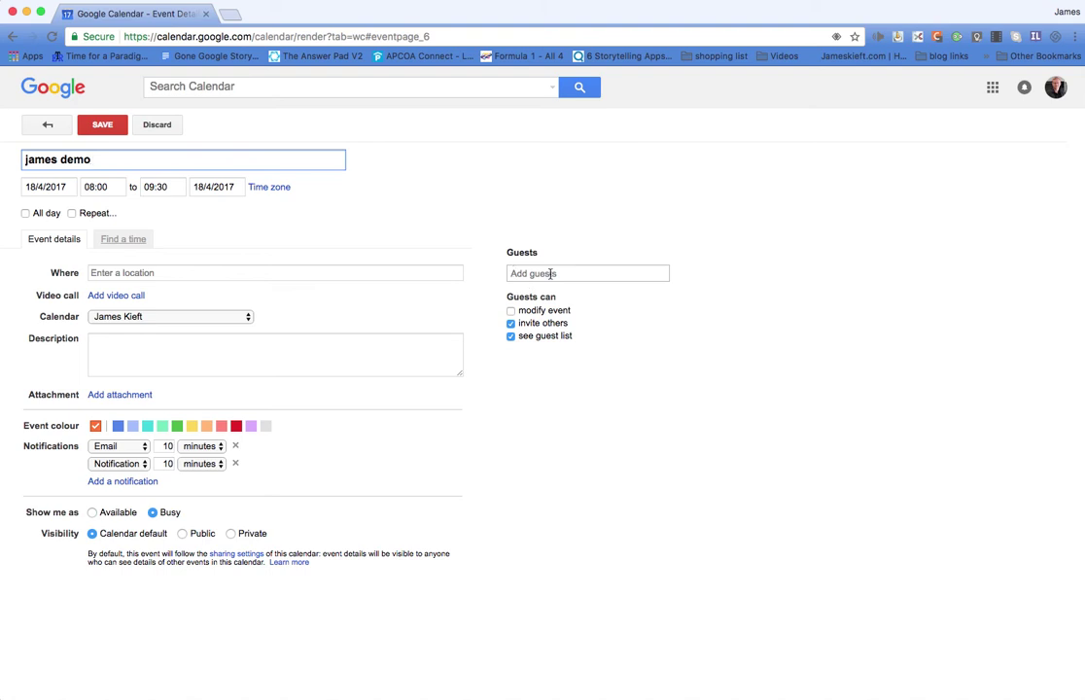
Leave the event details without saving and return to the 17–23 Apr 2017 week.
{"action": "left_click", "coordinate": [48, 130]}
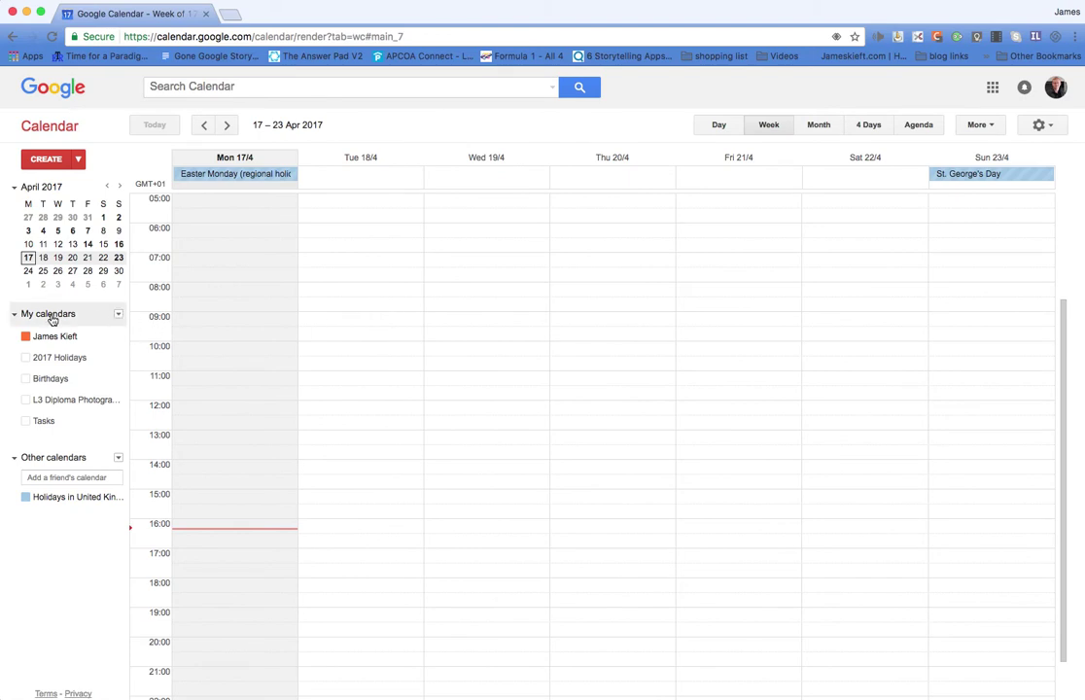
Start a new calendar named James Demo, described as 'This is my demo of using Google calendar', location UK.
{"action": "left_click", "coordinate": [117, 316]}
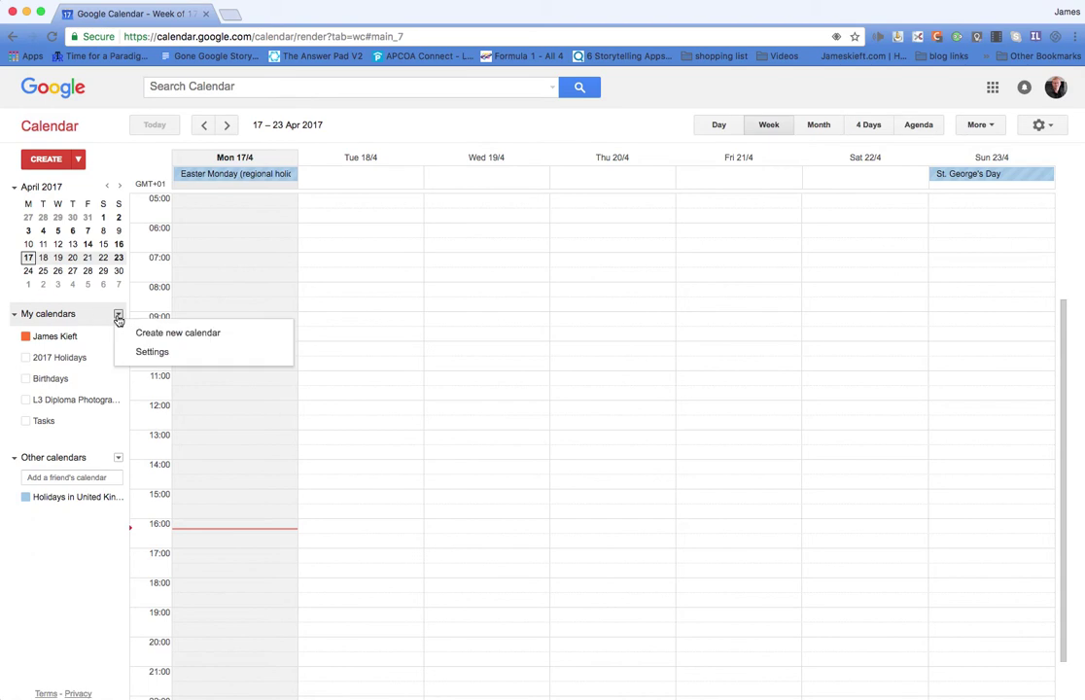
{"action": "left_click", "coordinate": [172, 334]}
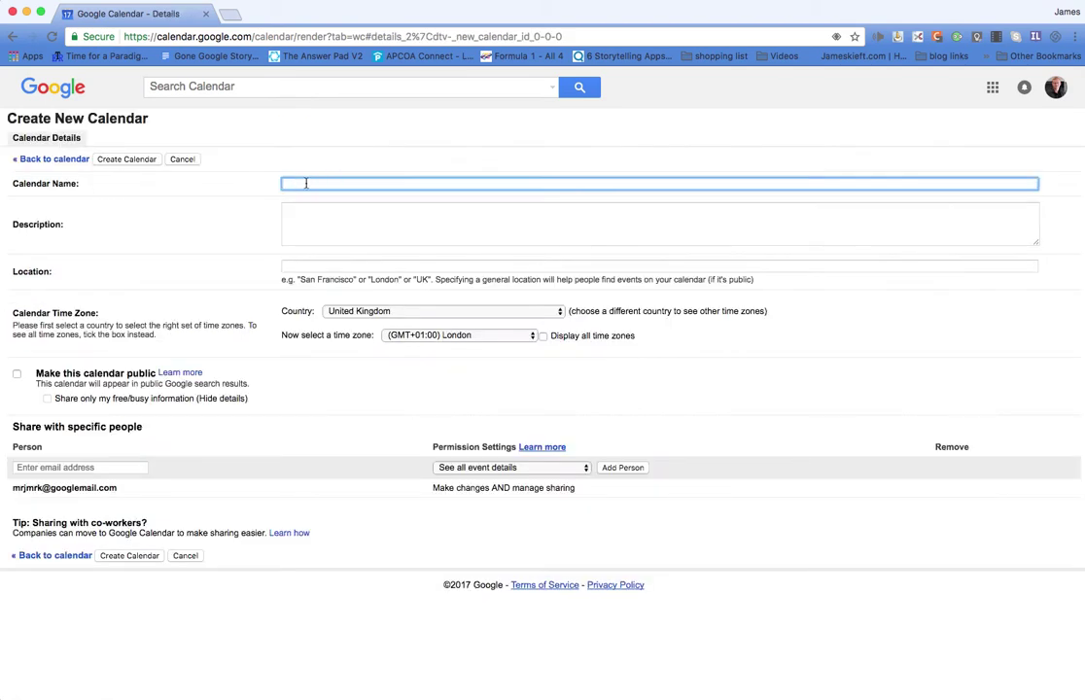
{"action": "type", "text": "James Demo"}
{"action": "left_click", "coordinate": [296, 220]}
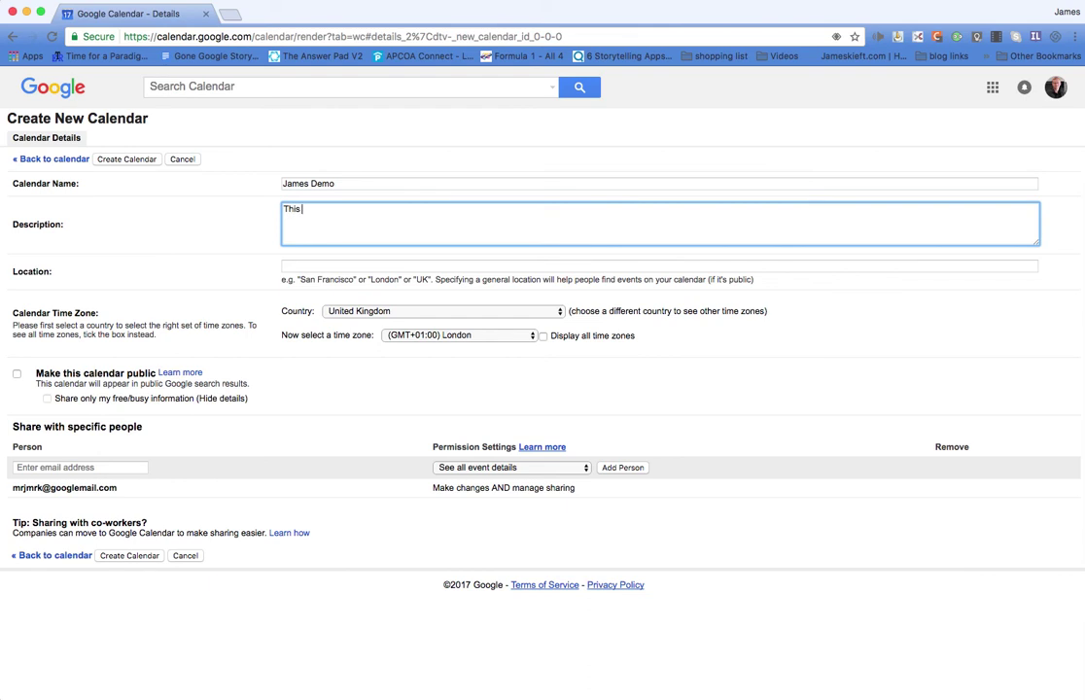
{"action": "type", "text": "This is my demo of using Google cale"}
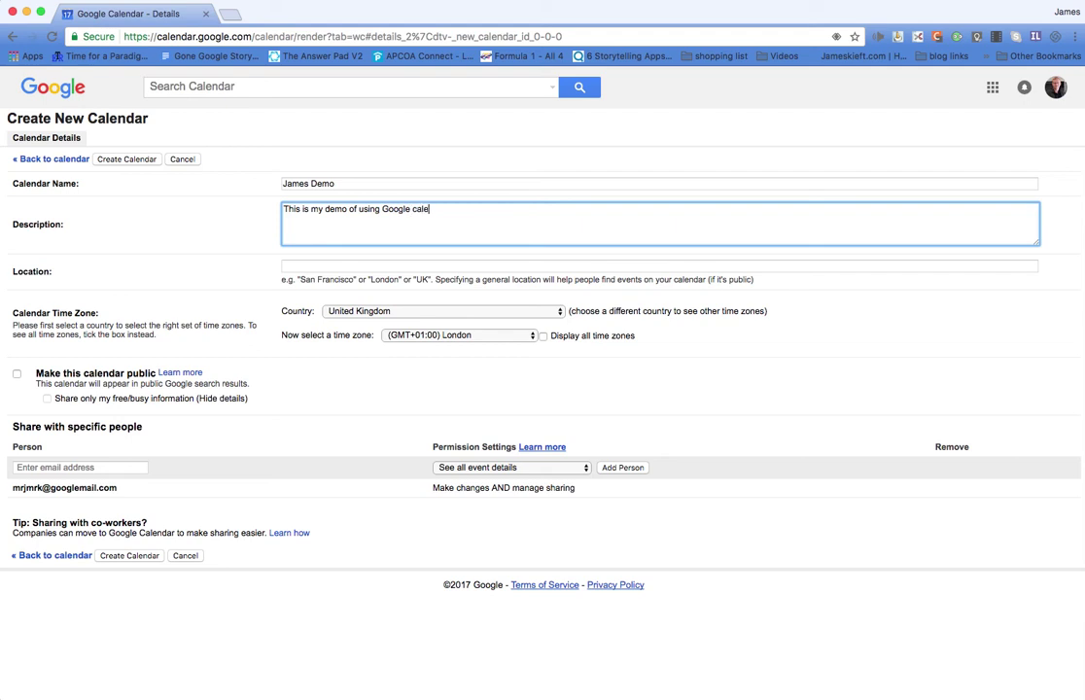
{"action": "type", "text": "ndar"}
{"action": "left_click", "coordinate": [313, 268]}
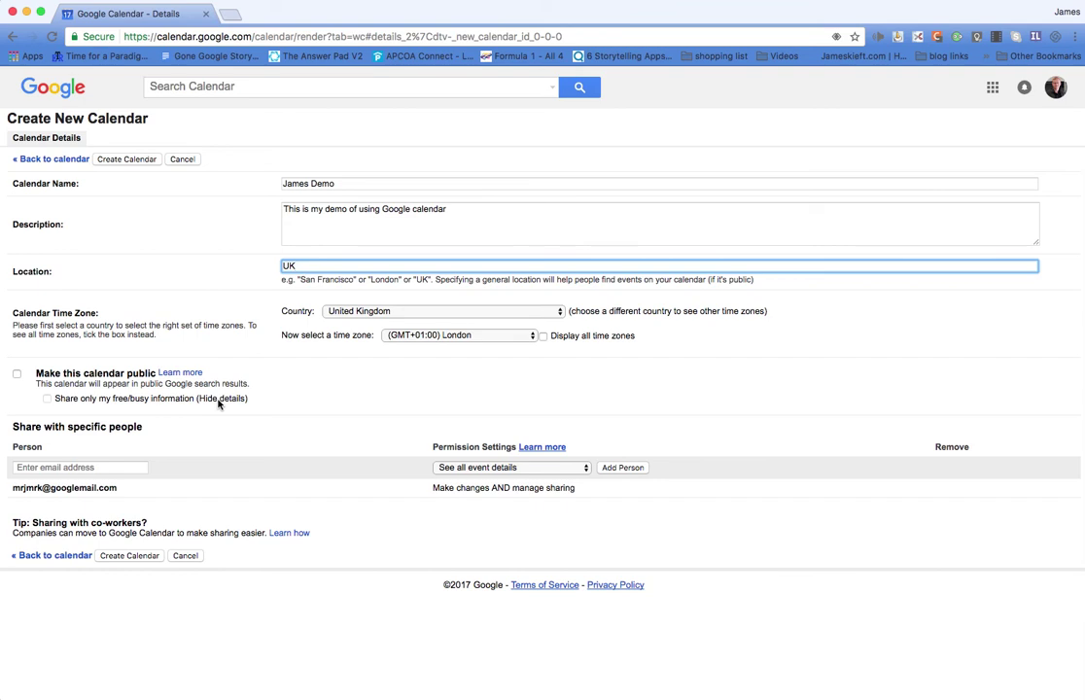
Mark the new calendar public and begin adding a person to share it with.
{"action": "left_click", "coordinate": [17, 374]}
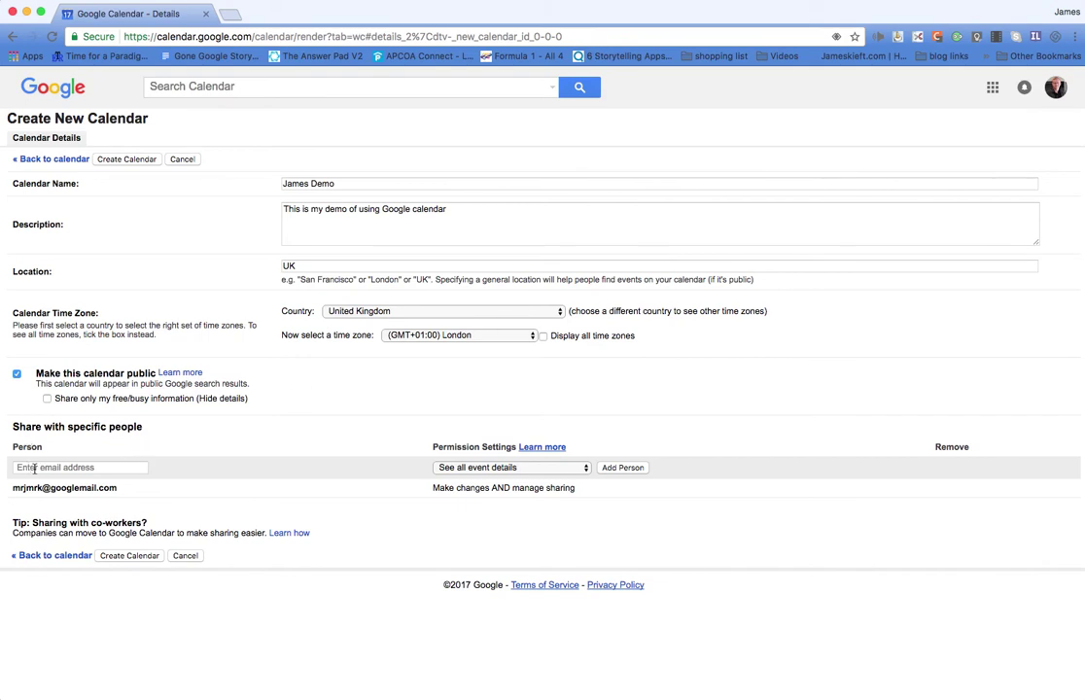
{"action": "left_click", "coordinate": [35, 469]}
Share the calendar with a suggested contact, setting their permission to see all event details.
{"action": "type", "text": "james"}
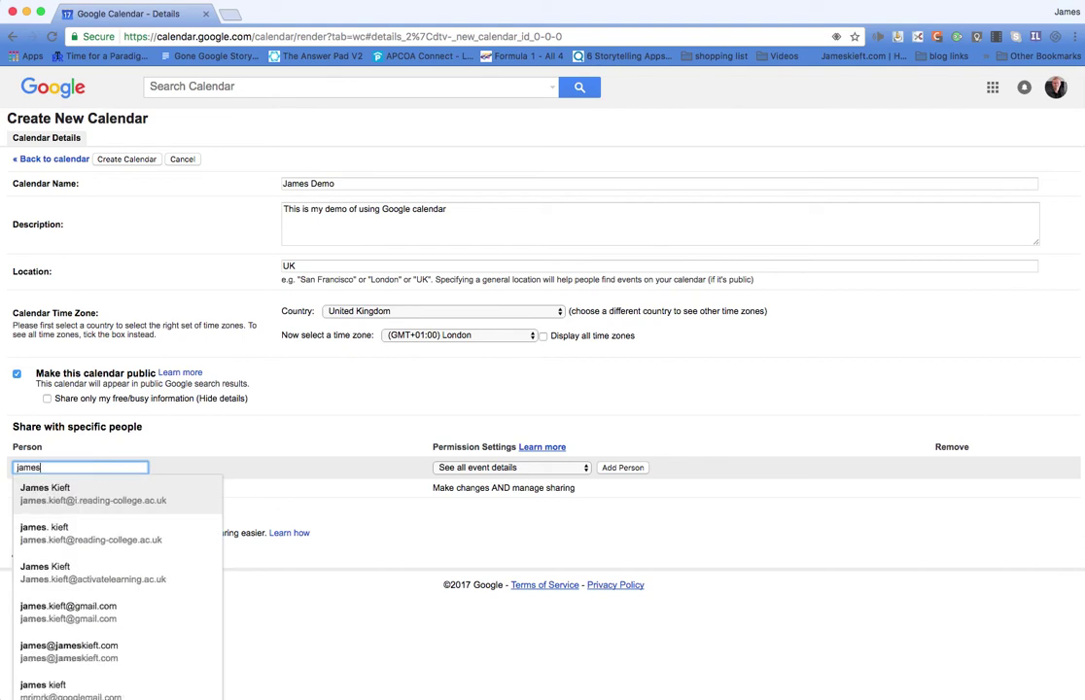
{"action": "left_click", "coordinate": [70, 496]}
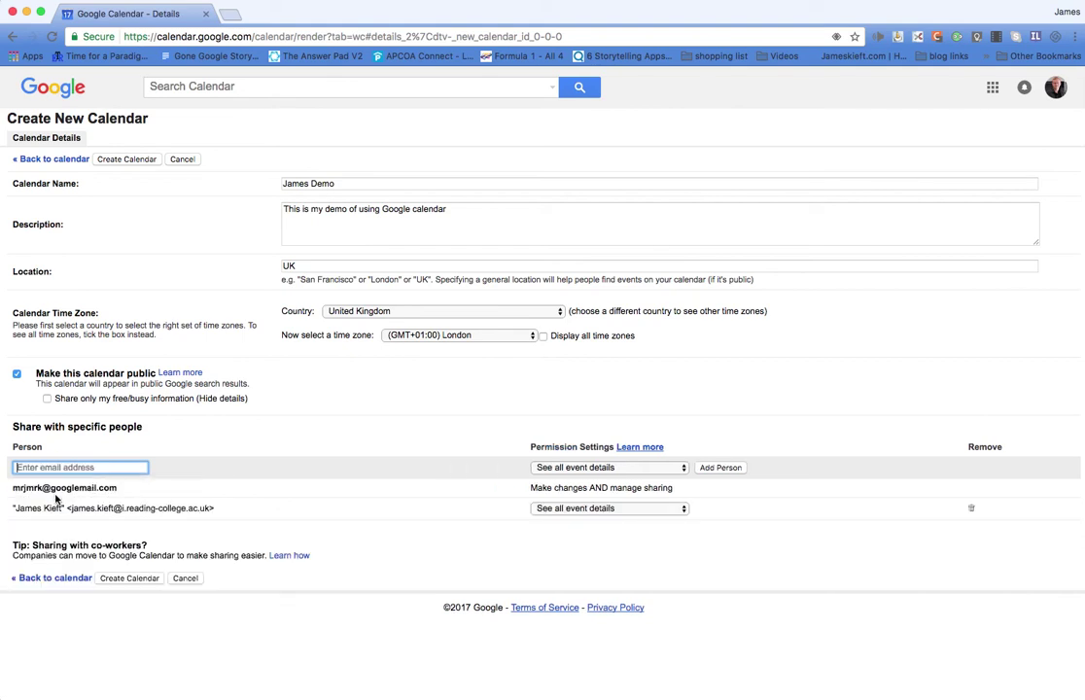
{"action": "left_click", "coordinate": [683, 468]}
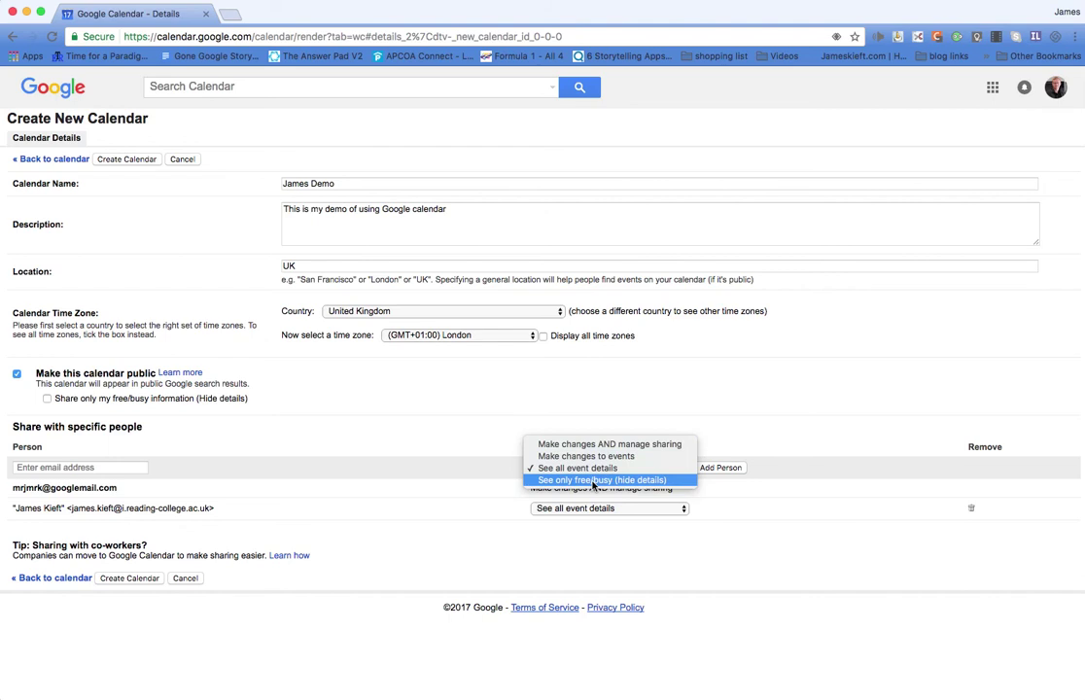
{"action": "left_click", "coordinate": [569, 459]}
{"action": "left_click", "coordinate": [735, 468]}
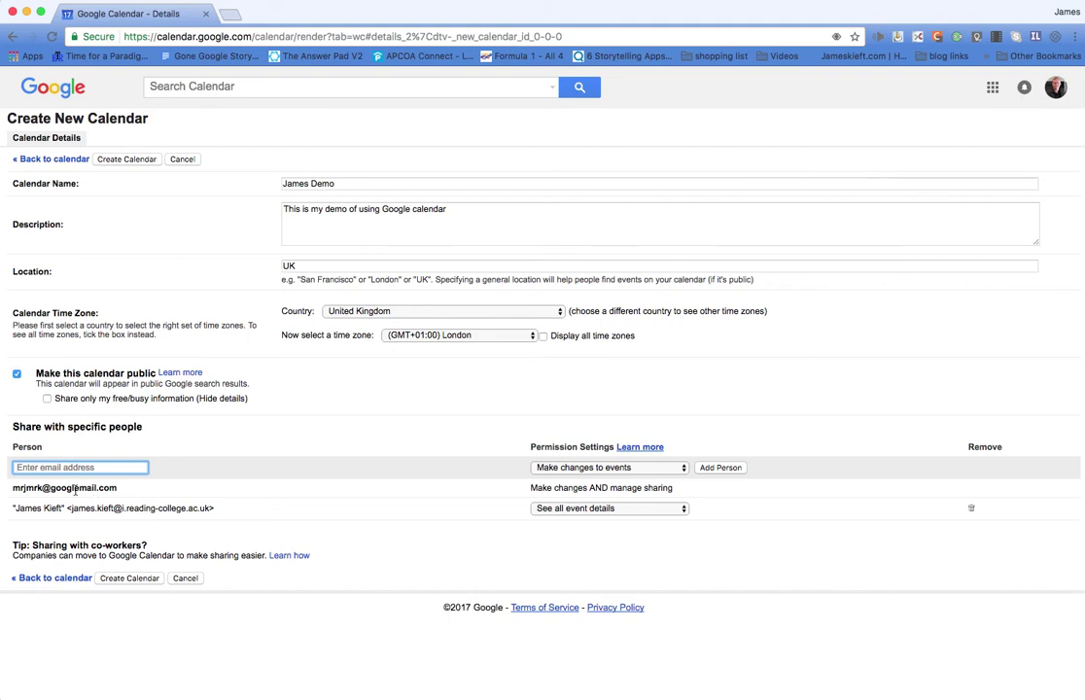
Create the James Demo calendar, confirming the public-calendar warning, and show its events.
{"action": "left_click", "coordinate": [127, 578]}
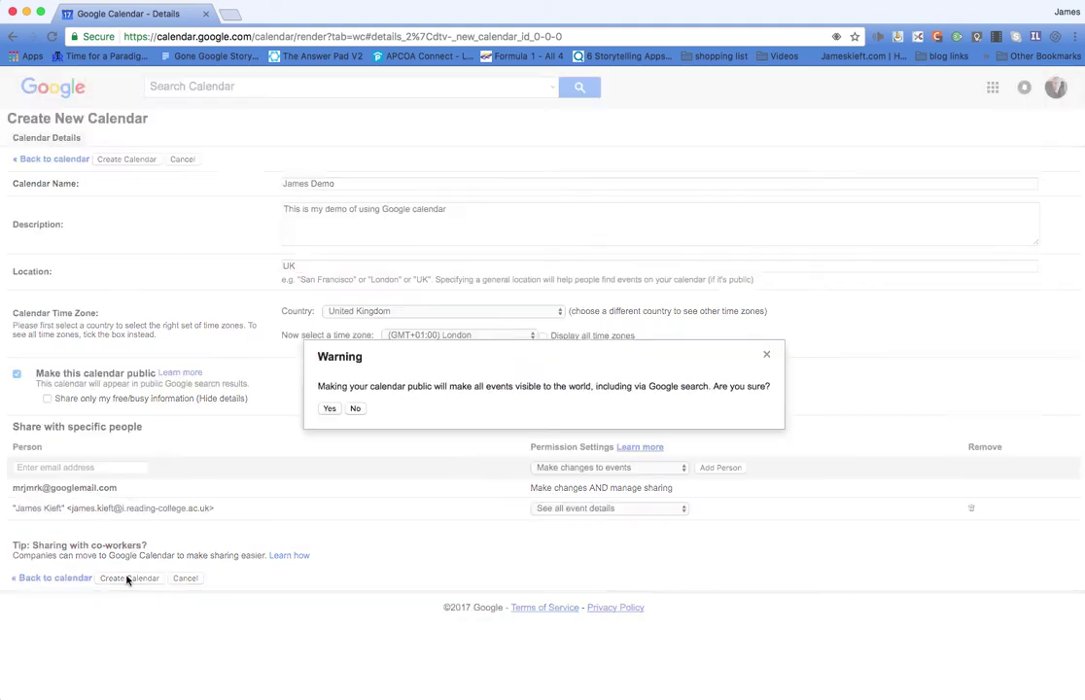
{"action": "left_click", "coordinate": [329, 408]}
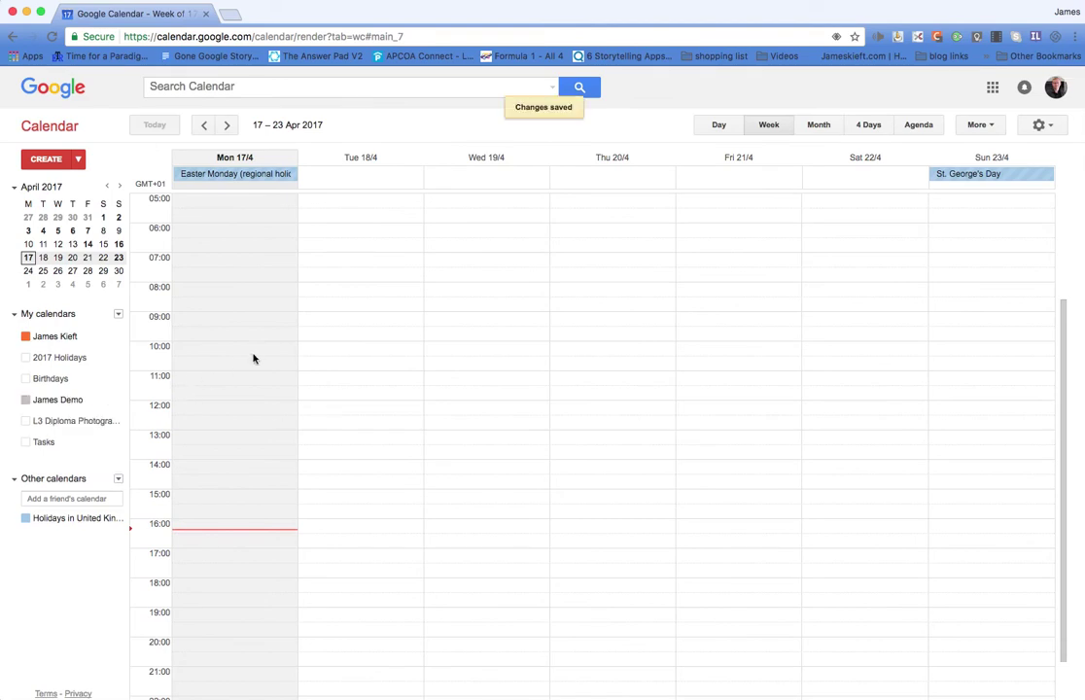
{"action": "left_click", "coordinate": [33, 402]}
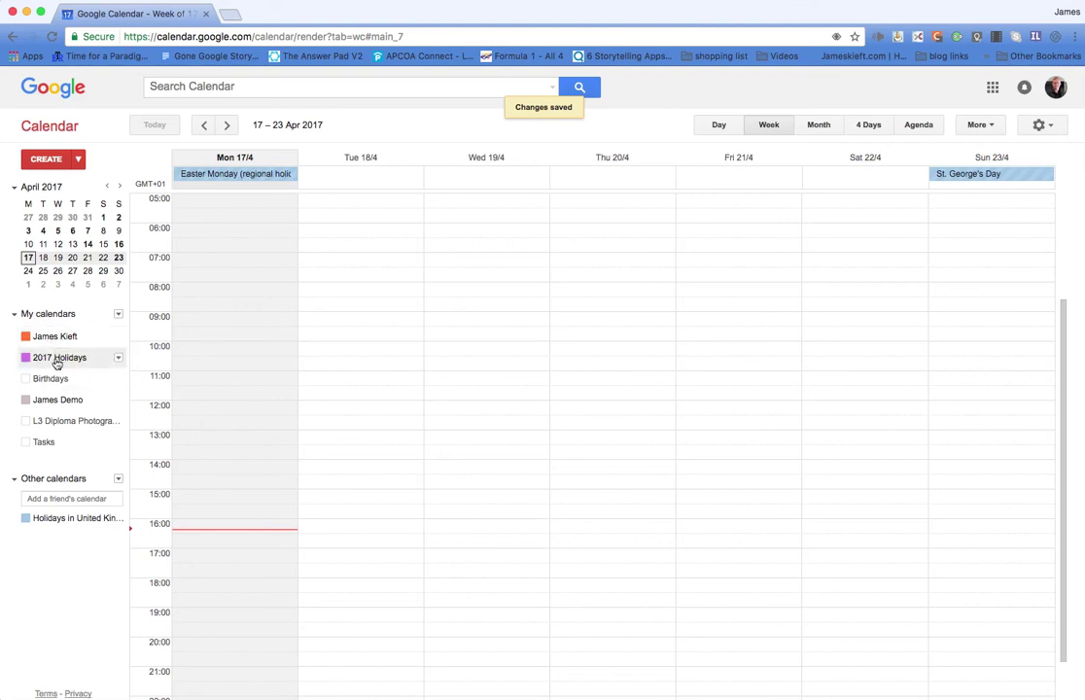
Show the 2017 Holidays and James Demo calendars in the week view.
{"action": "left_click", "coordinate": [24, 357]}
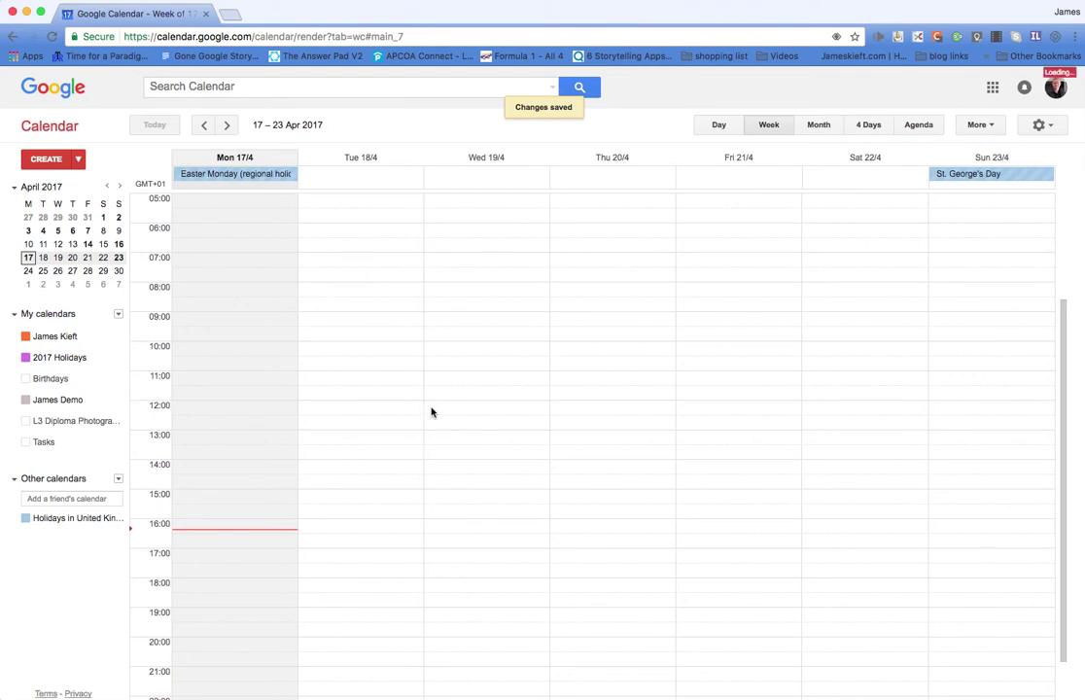
{"action": "left_click", "coordinate": [36, 406]}
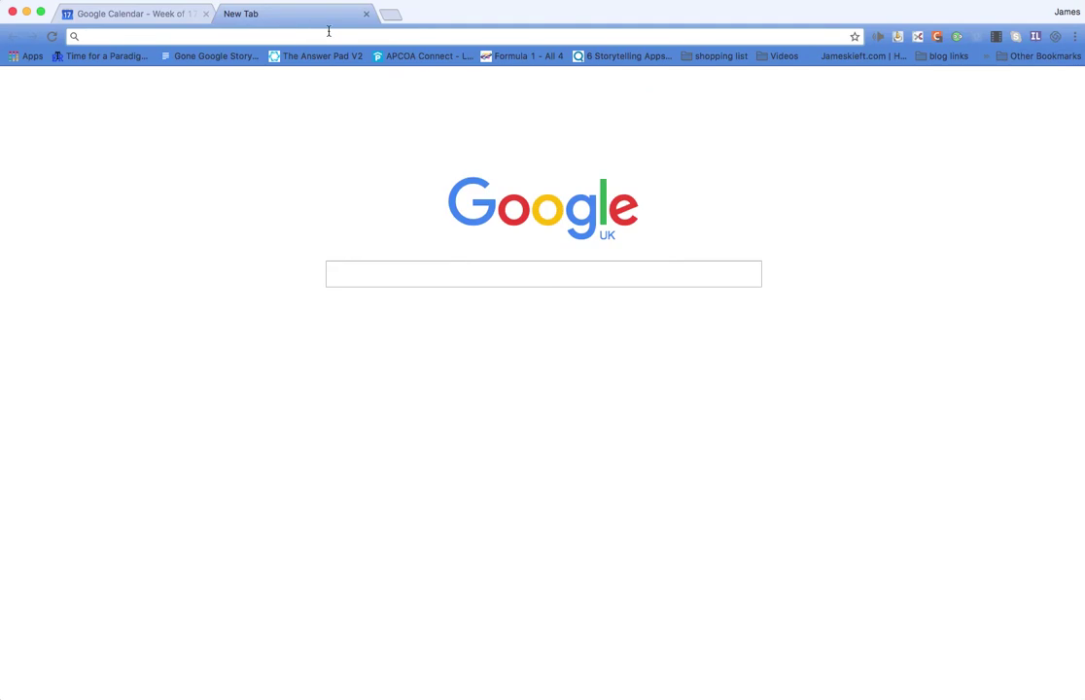
Go to Google Drive and bring up the NEW menu's More apps, including Google Sites.
{"action": "type", "text": "drive.google.com/drive/my-drive"}
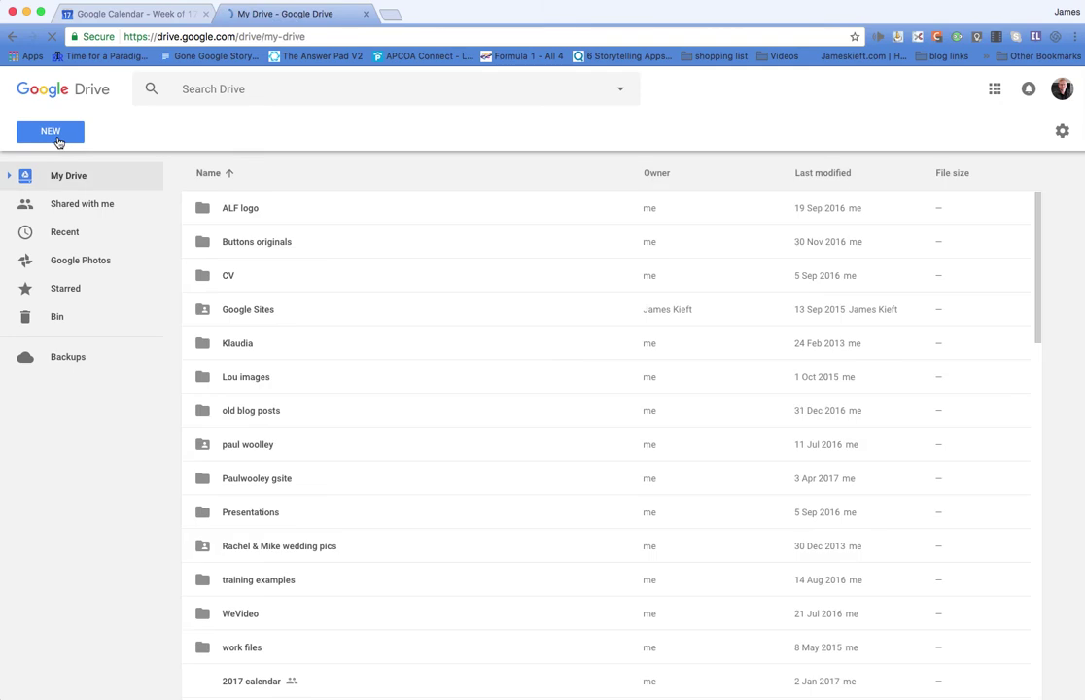
{"action": "left_click", "coordinate": [59, 141]}
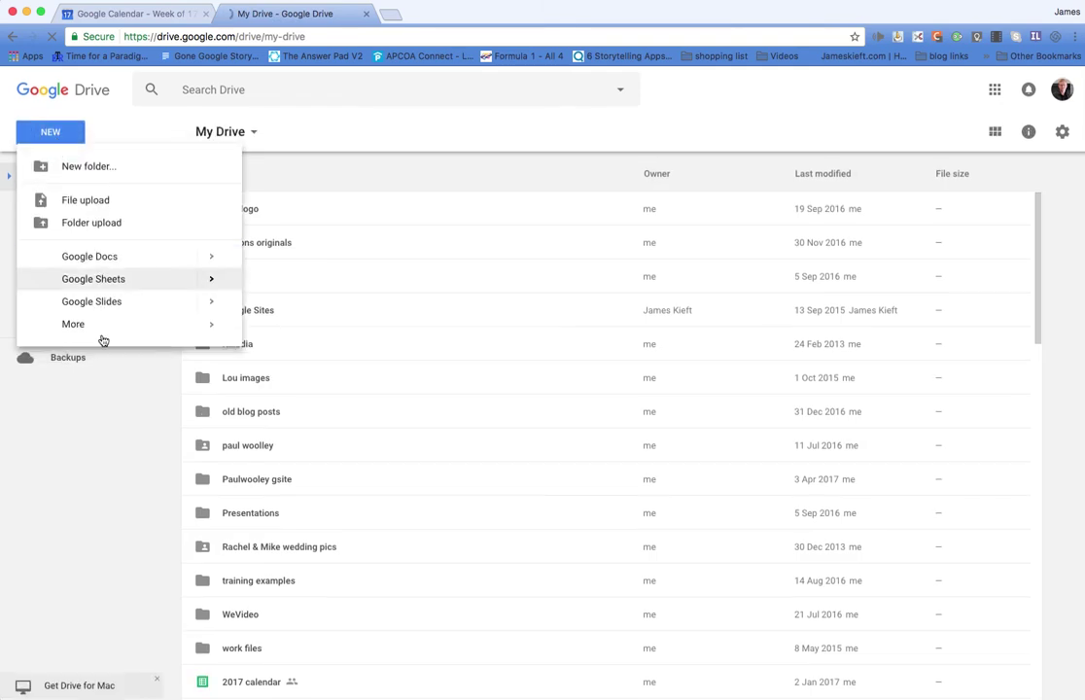
{"action": "mouse_move", "coordinate": [174, 336]}
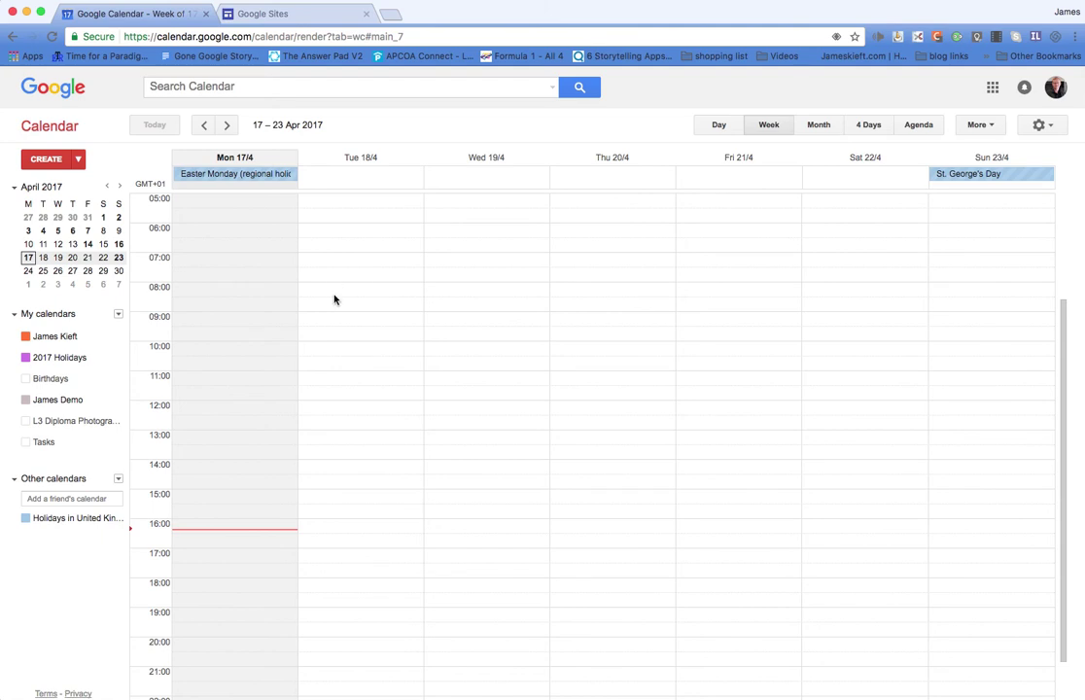
Create 'Demo with Class two' on Tue 18 April, 08:30–10:00.
{"action": "left_click_drag", "start_coordinate": [327, 306], "coordinate": [328, 341]}
{"action": "type", "text": "Dem"}
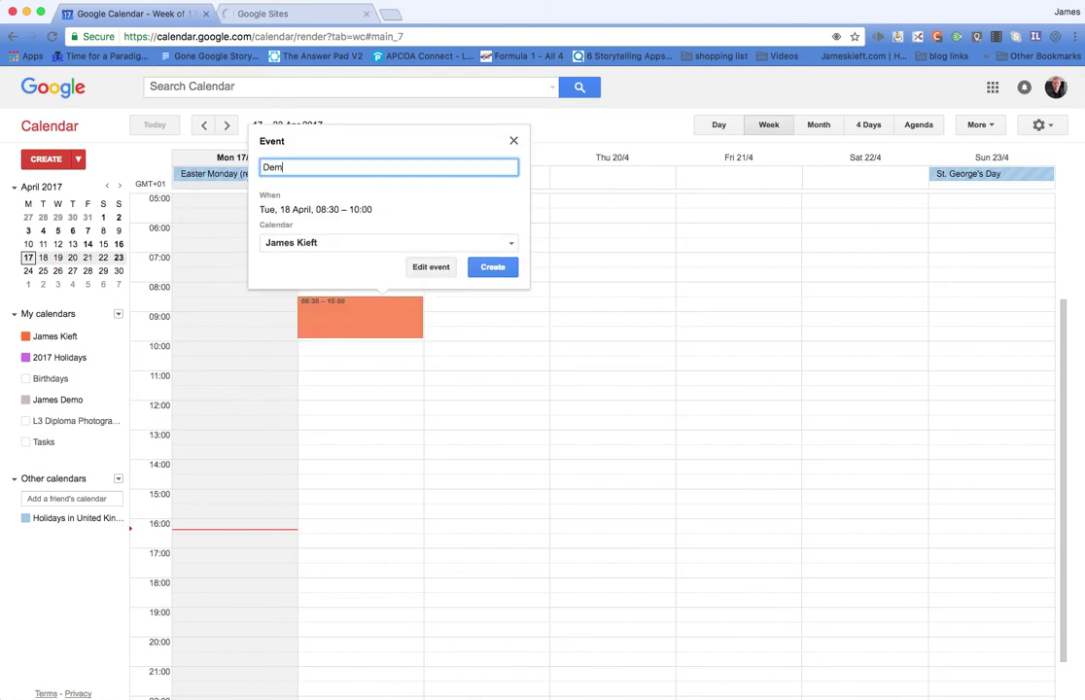
{"action": "type", "text": "o with C"}
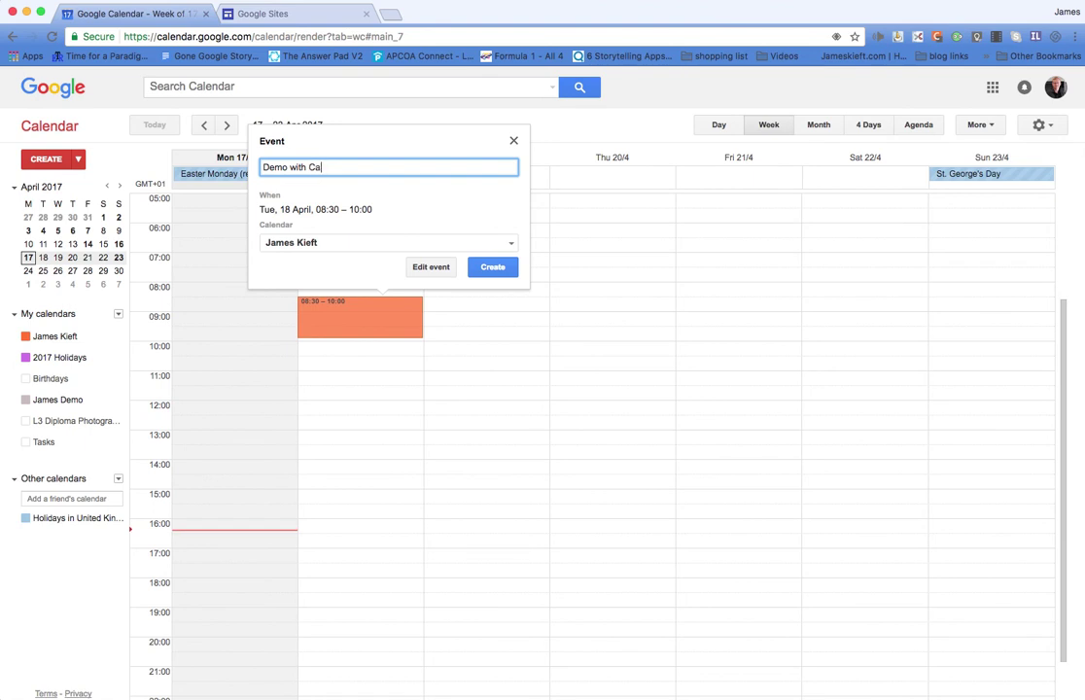
{"action": "type", "text": "lass two"}
{"action": "left_click", "coordinate": [493, 271]}
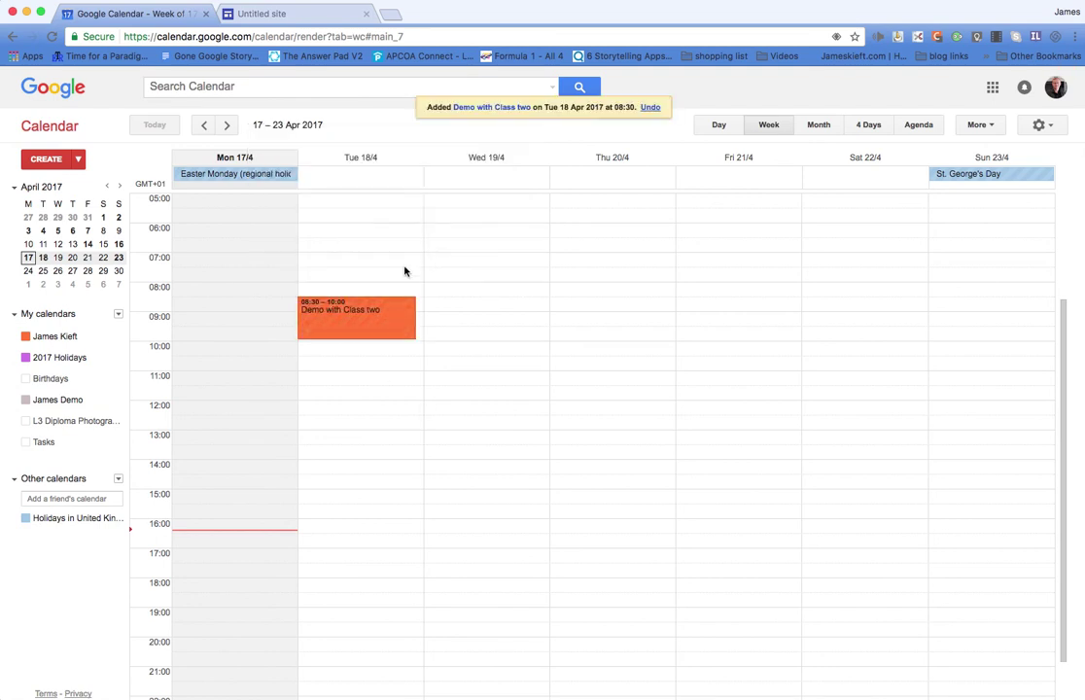
Move Demo with Class two into the James Demo calendar, then mark out Thursday 20/4 11:00–12:30.
{"action": "left_click", "coordinate": [383, 326]}
{"action": "left_click", "coordinate": [493, 293]}
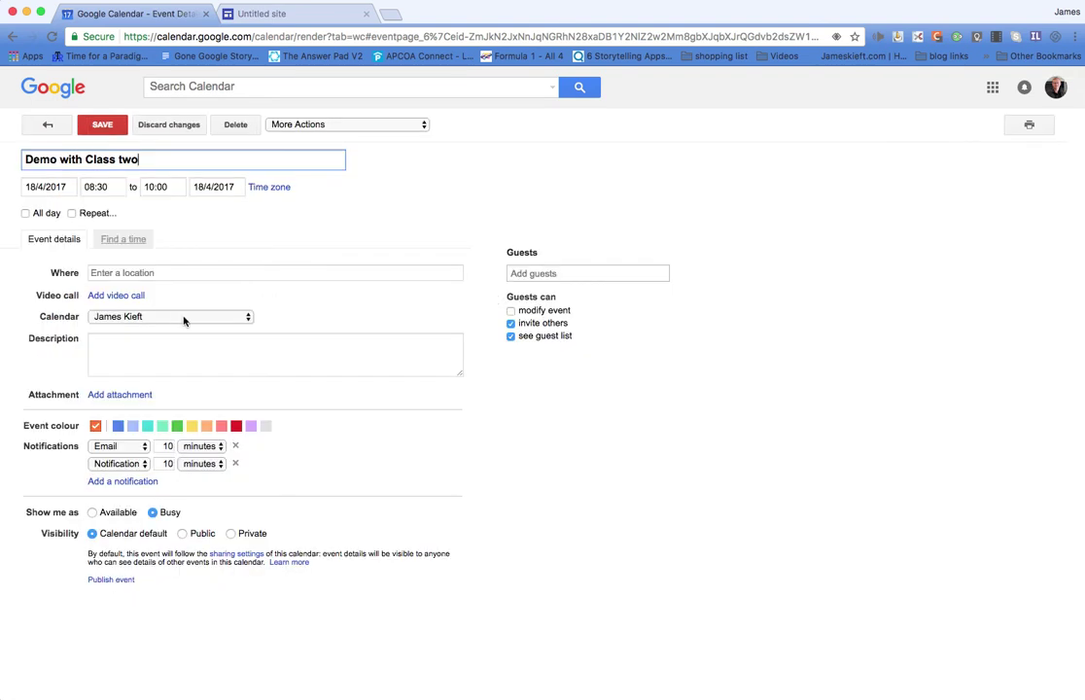
{"action": "left_click", "coordinate": [215, 318]}
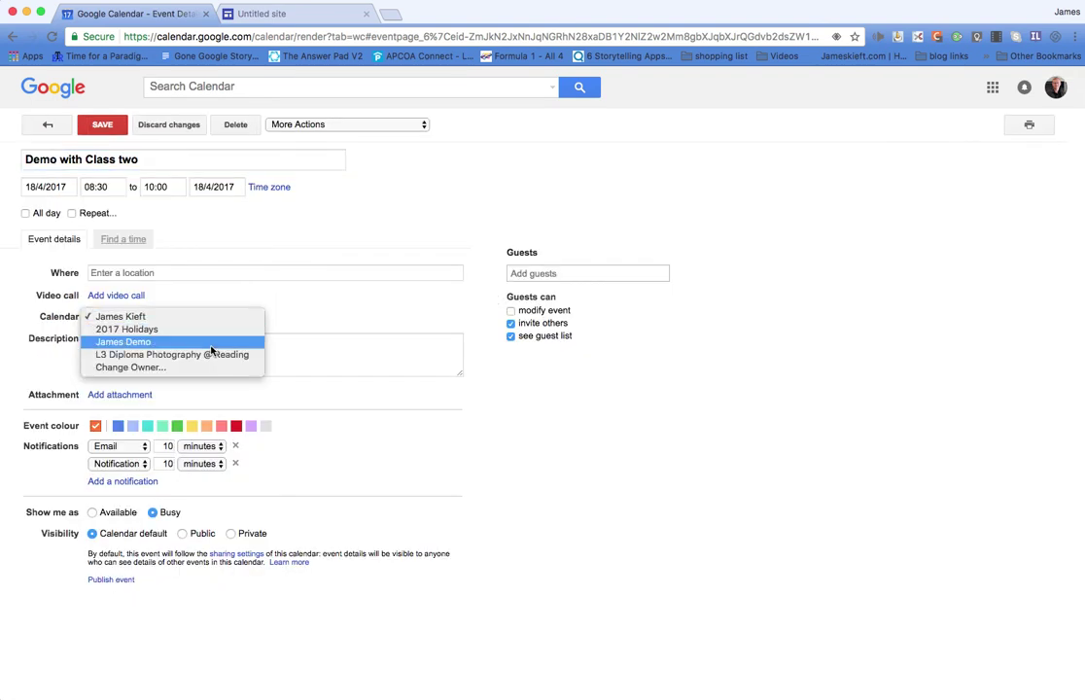
{"action": "left_click", "coordinate": [210, 344]}
{"action": "left_click", "coordinate": [103, 126]}
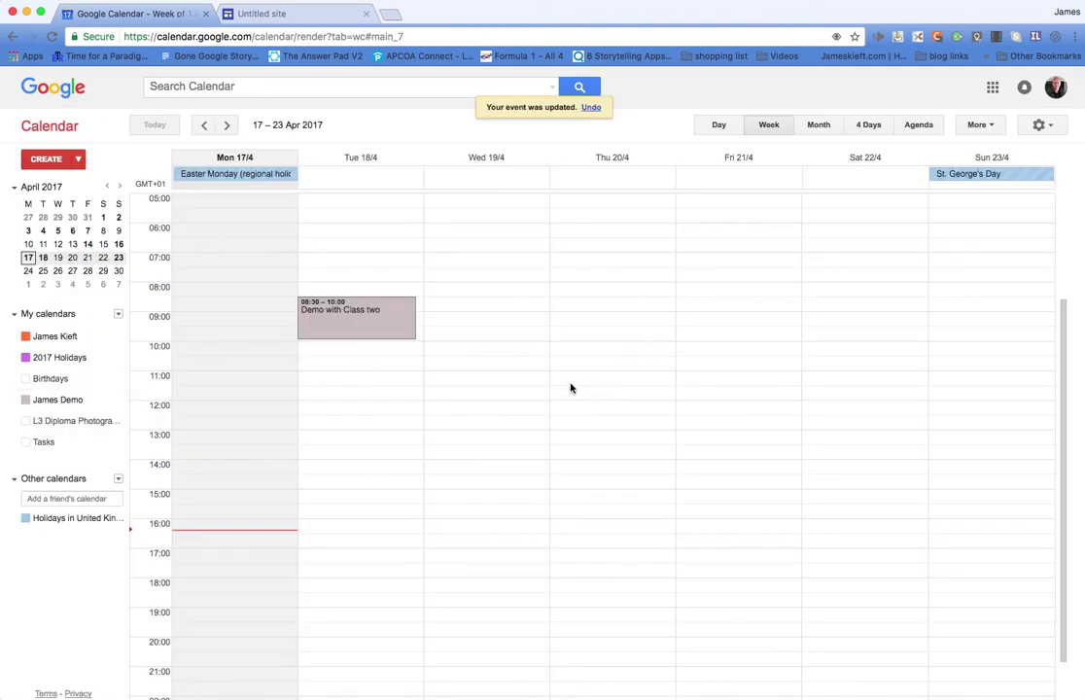
{"action": "left_click_drag", "start_coordinate": [571, 373], "coordinate": [573, 407]}
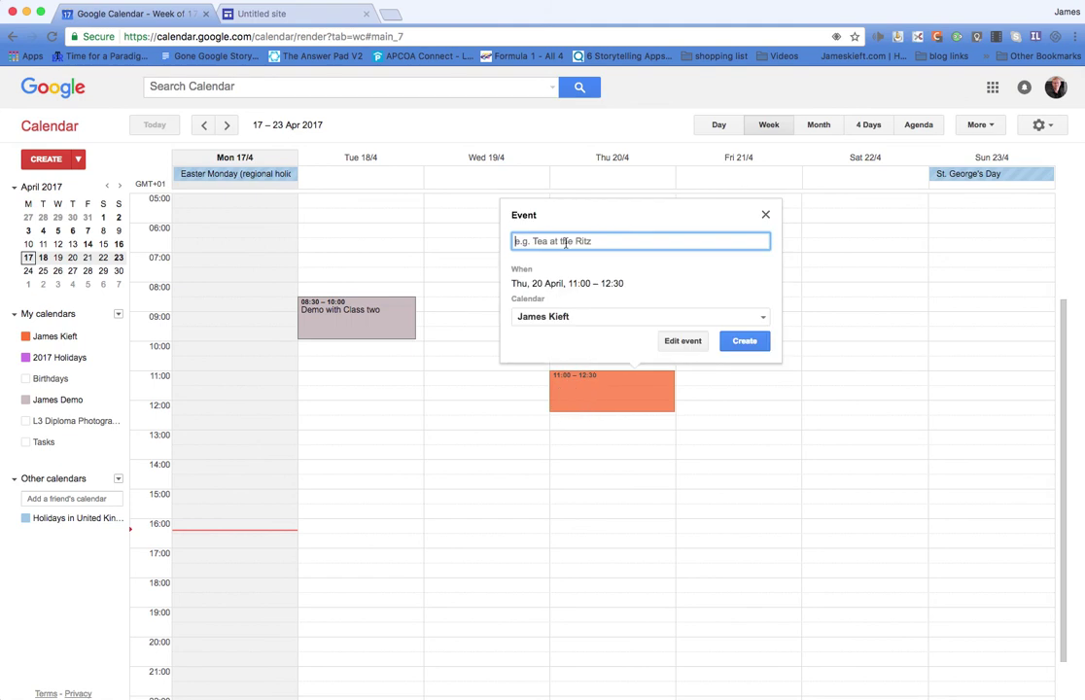
Add 'Demo with class three' to the James Demo calendar on Thu 20 April, 11:00–12:30.
{"action": "type", "text": "Demo with class three"}
{"action": "left_click", "coordinate": [654, 322]}
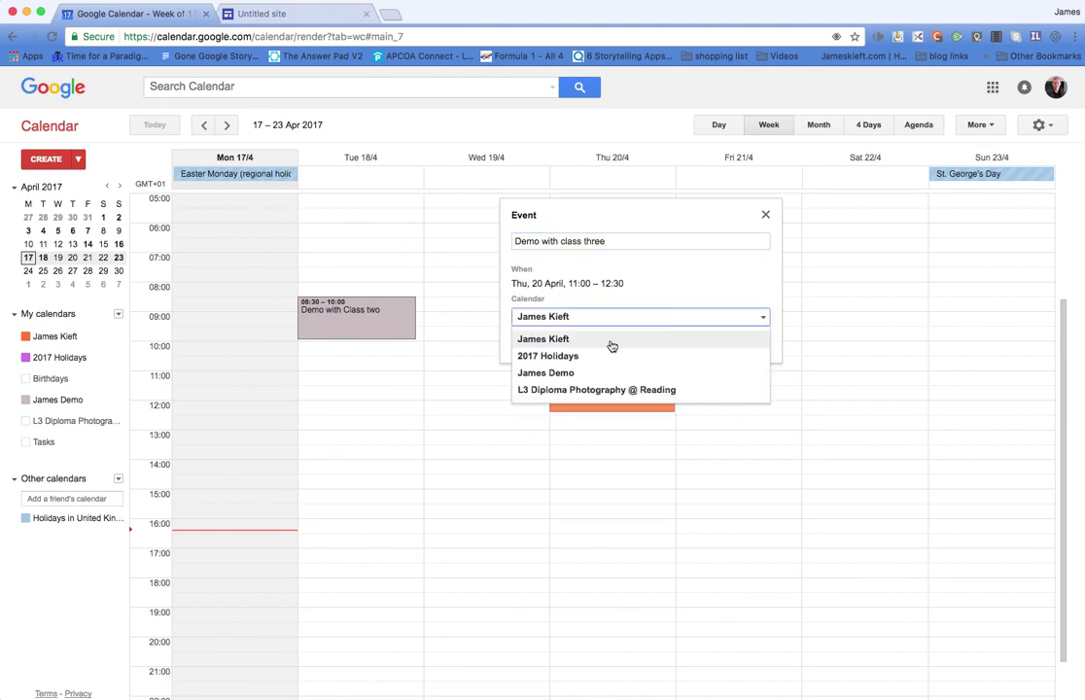
{"action": "left_click", "coordinate": [583, 372]}
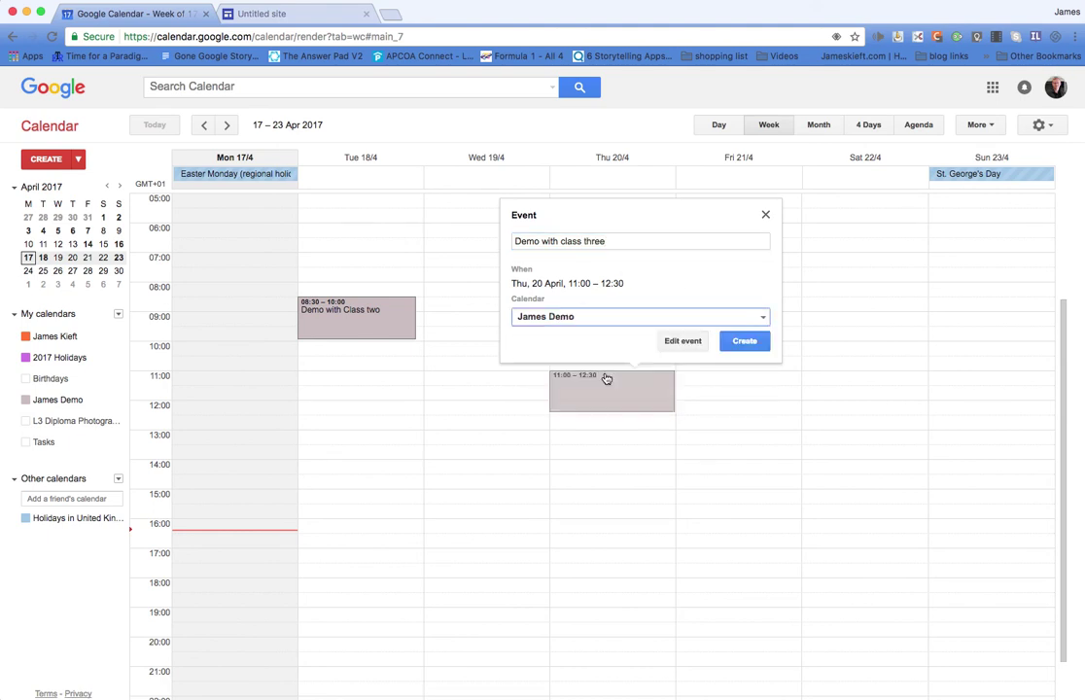
{"action": "left_click", "coordinate": [747, 345]}
{"action": "left_click", "coordinate": [288, 16]}
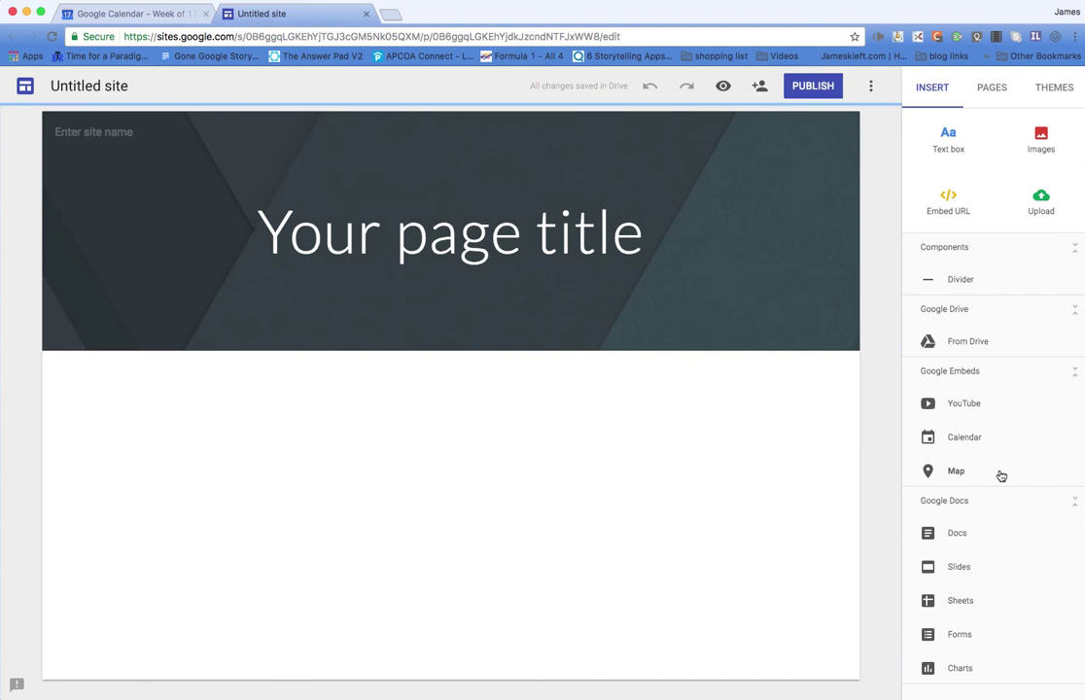
Insert the James Demo calendar on the page and widen the embed across it.
{"action": "left_click", "coordinate": [971, 436]}
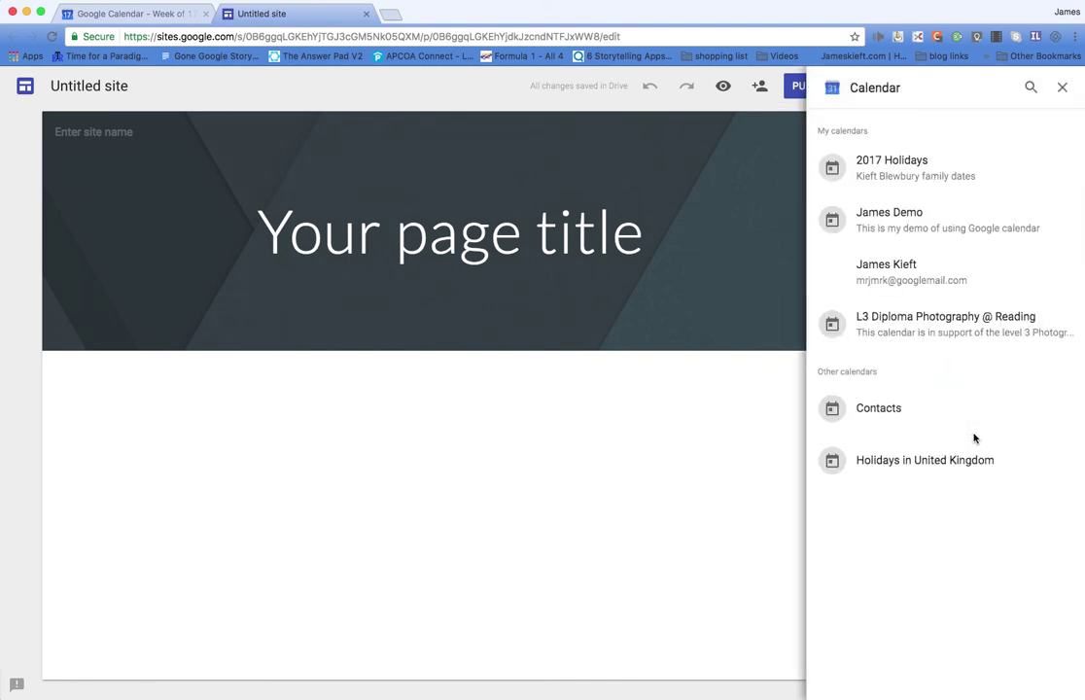
{"action": "left_click", "coordinate": [929, 222]}
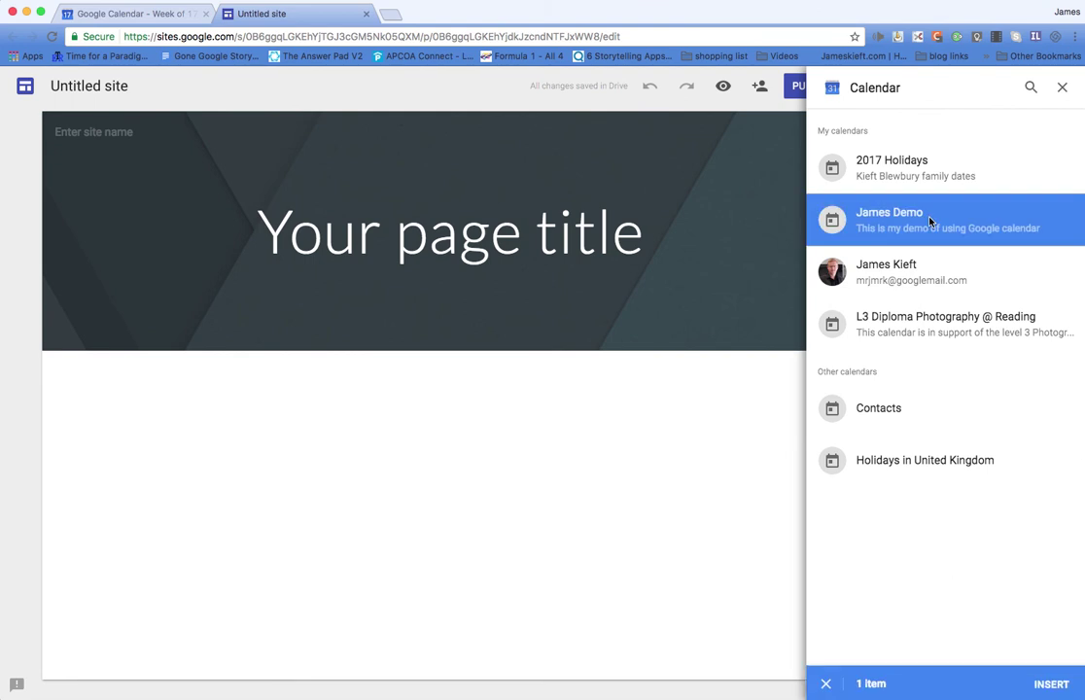
{"action": "left_click", "coordinate": [1052, 684]}
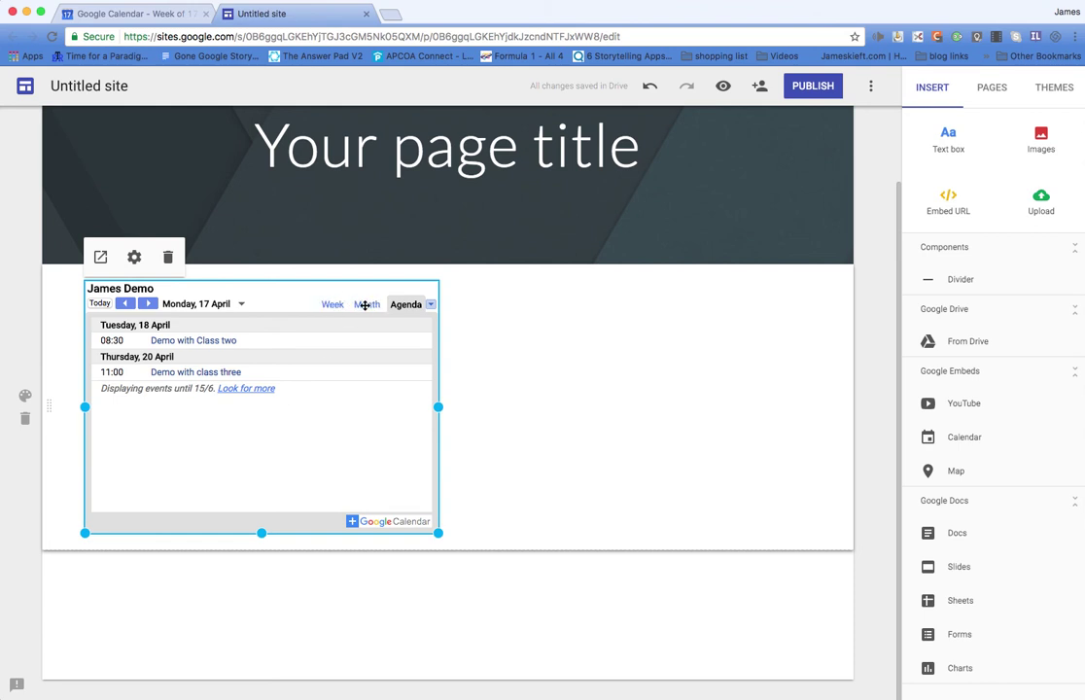
{"action": "left_click_drag", "start_coordinate": [437, 535], "coordinate": [830, 635]}
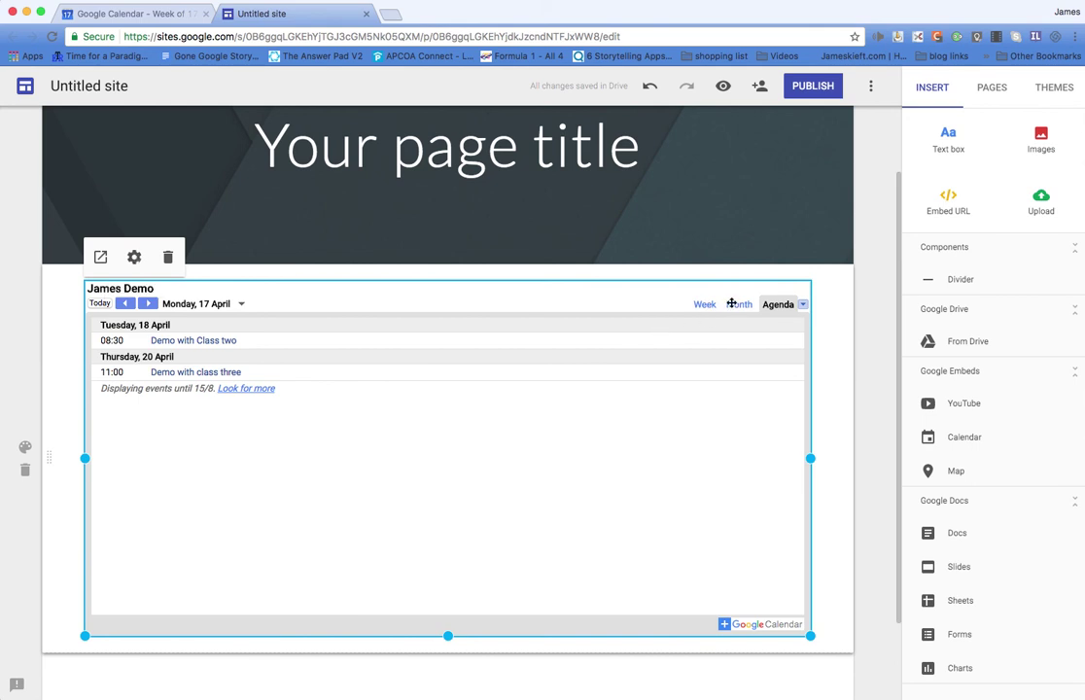
Set the embedded calendar's view mode to Week and turn off Show title.
{"action": "left_click", "coordinate": [134, 257]}
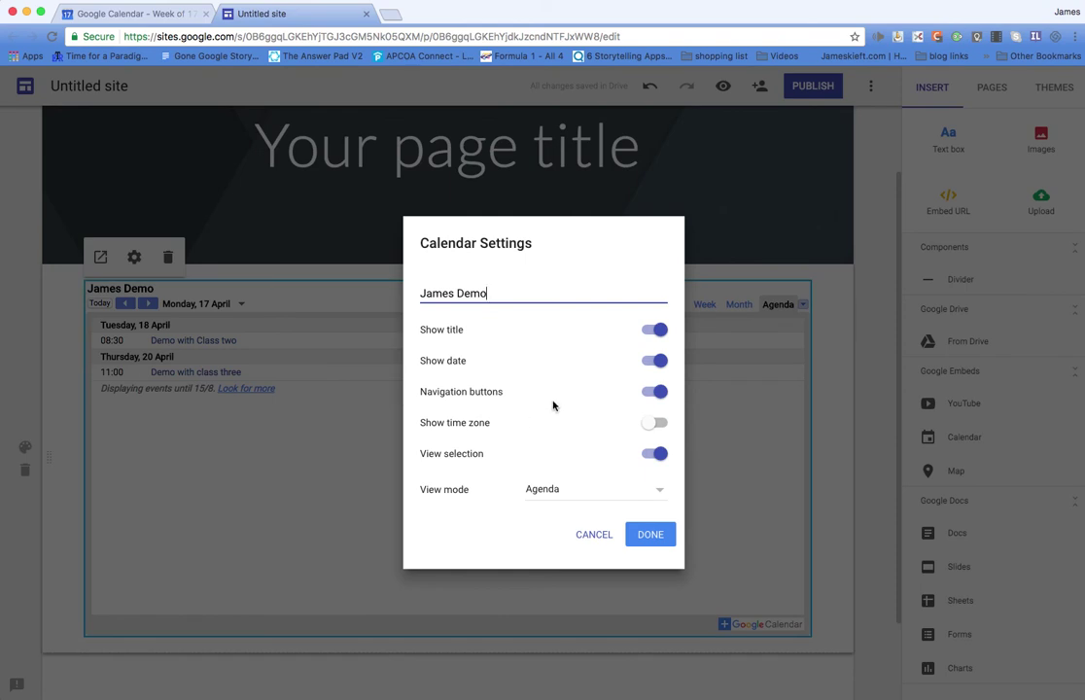
{"action": "left_click", "coordinate": [656, 489]}
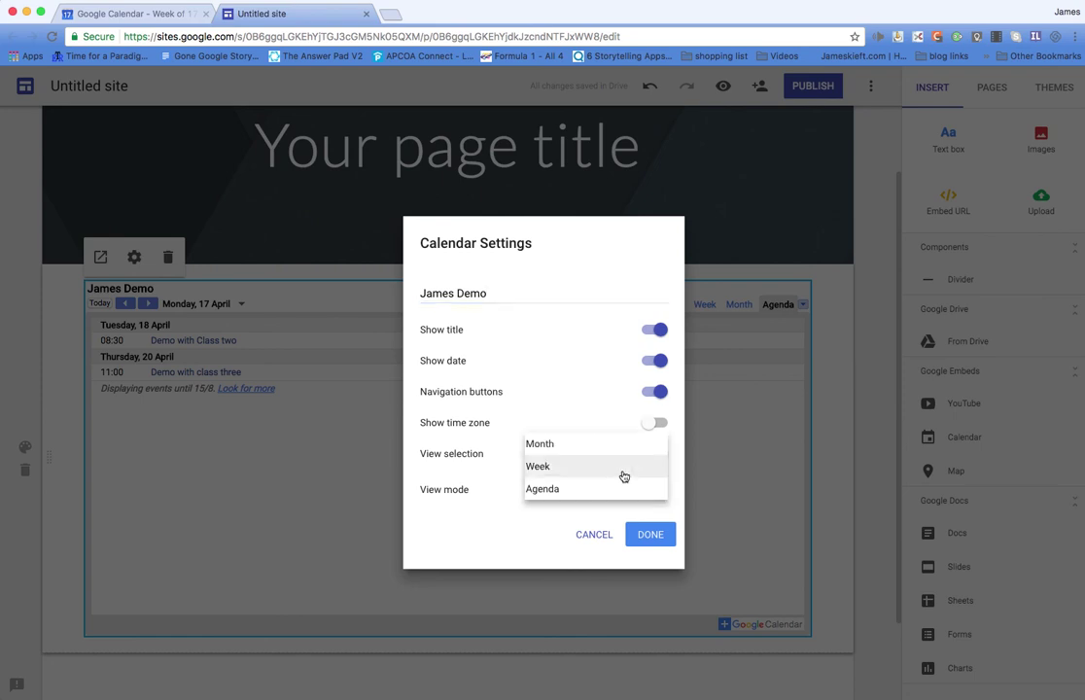
{"action": "left_click", "coordinate": [623, 475]}
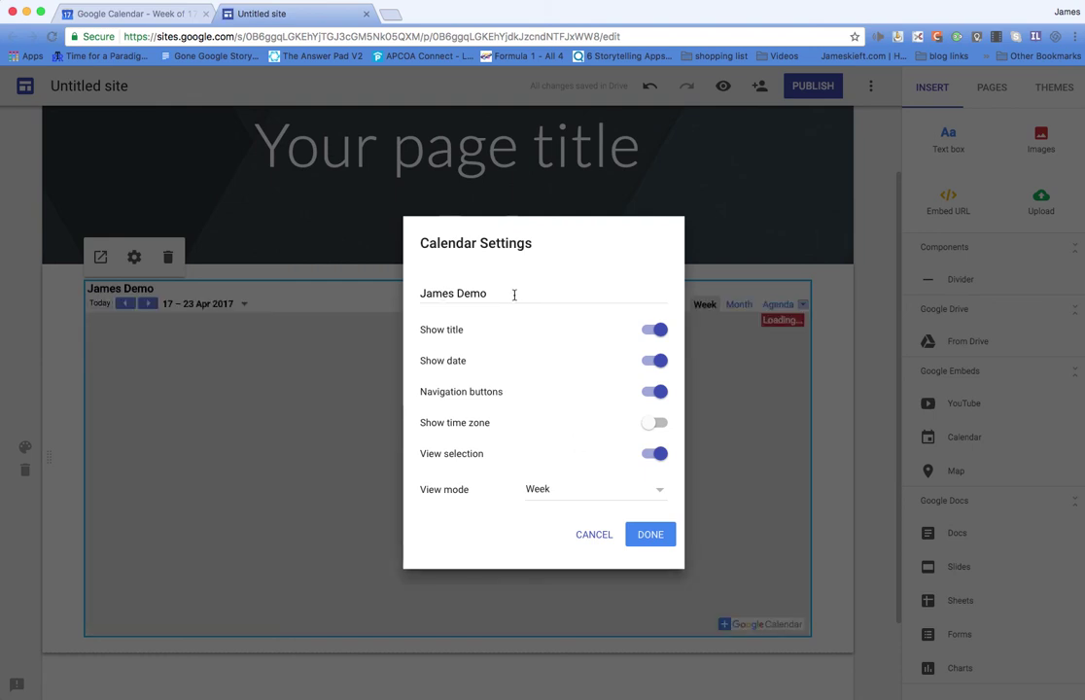
{"action": "left_click", "coordinate": [655, 330]}
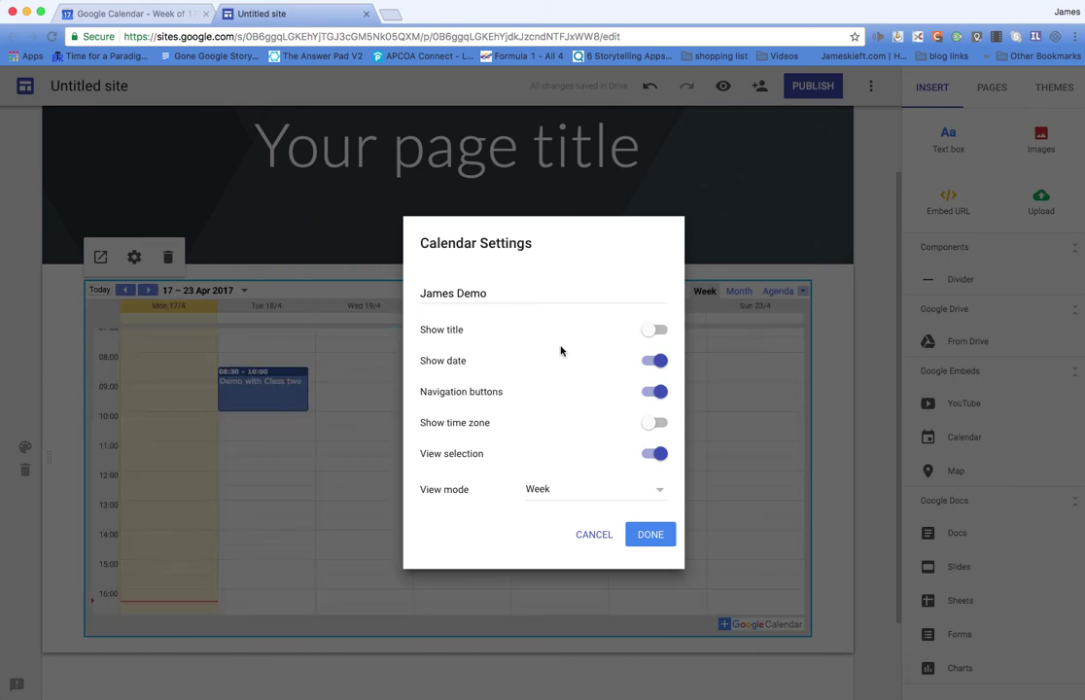
{"action": "left_click", "coordinate": [648, 534]}
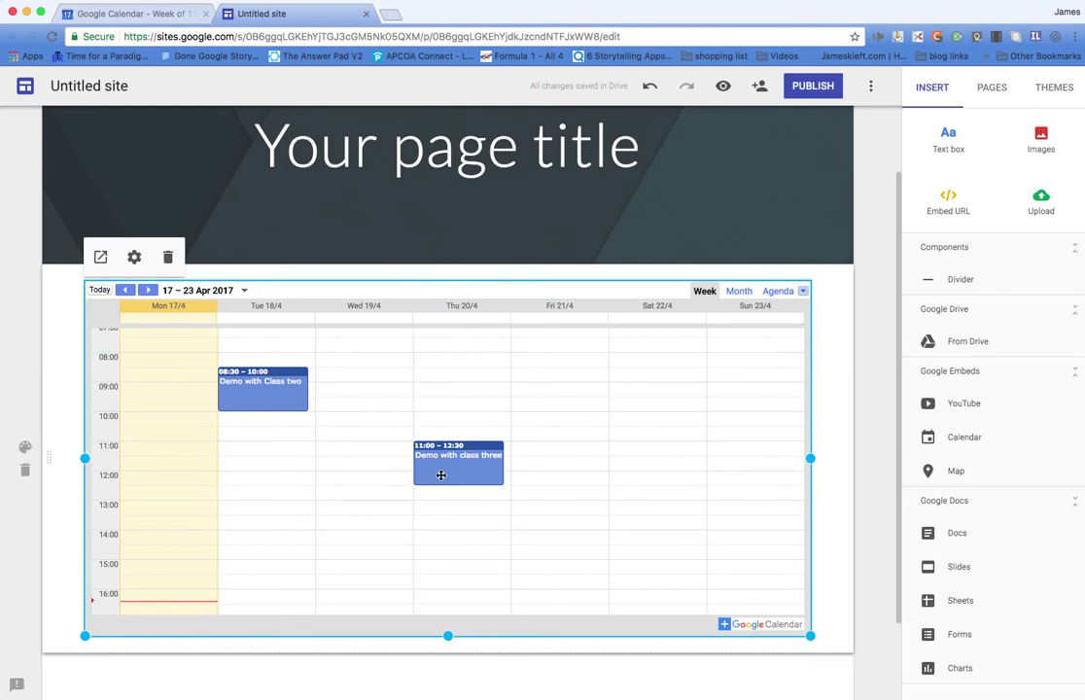
Create a 'james demo' event on Sat 22 April, 09:00–10:30, in the James Demo calendar.
{"action": "left_click", "coordinate": [131, 13]}
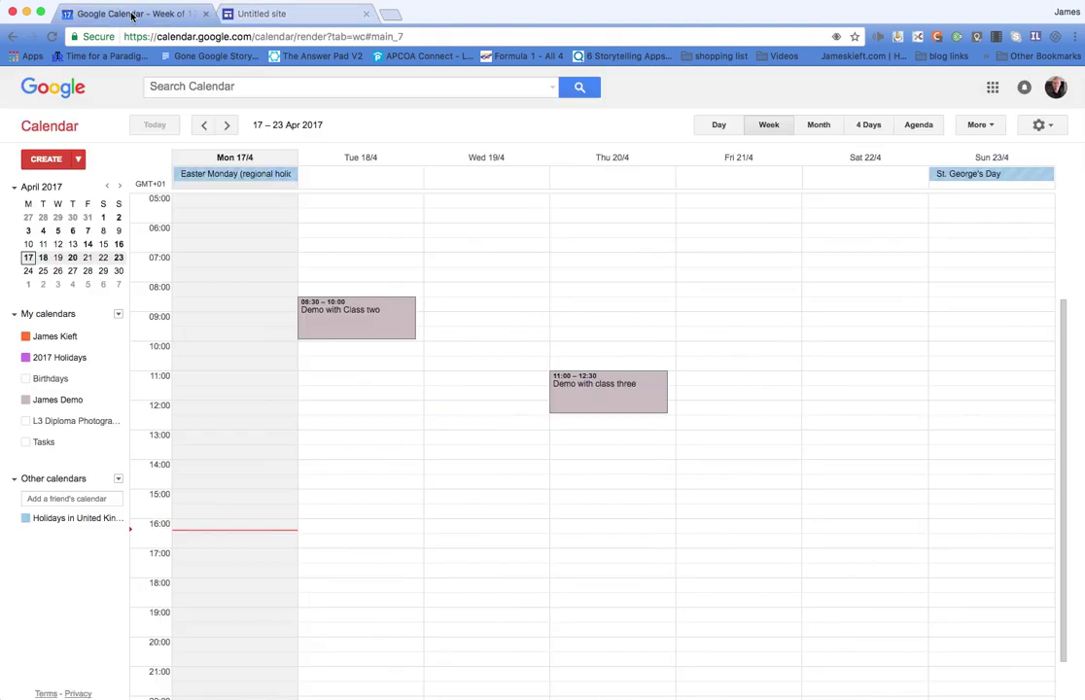
{"action": "left_click", "coordinate": [824, 315]}
{"action": "left_click", "coordinate": [880, 258]}
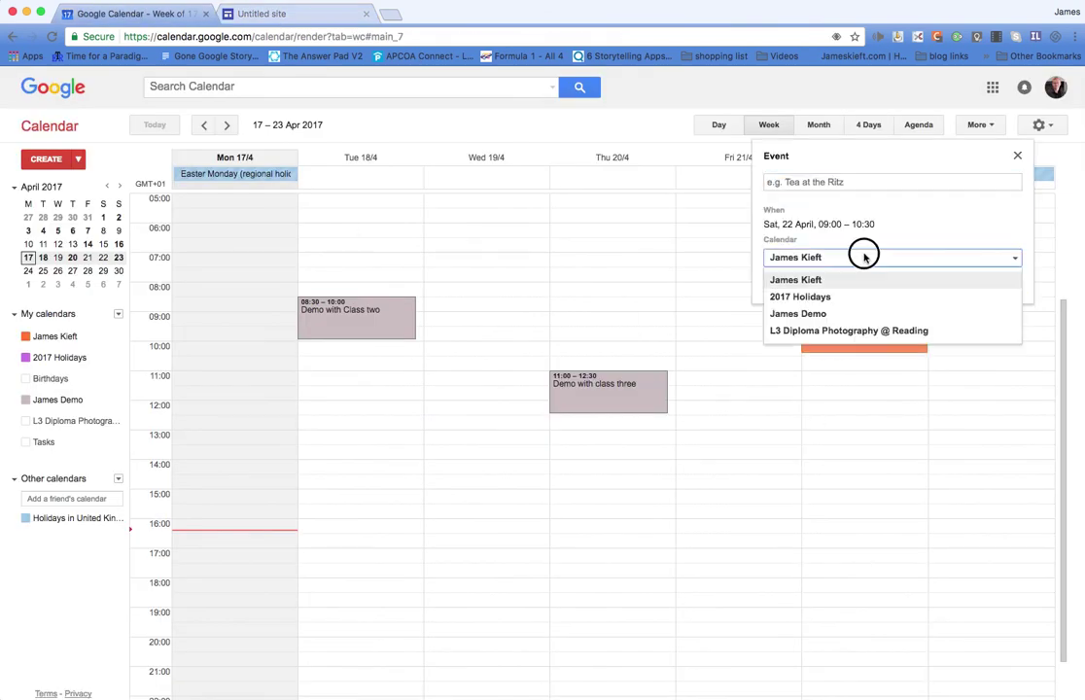
{"action": "left_click", "coordinate": [825, 312]}
{"action": "left_click", "coordinate": [795, 182]}
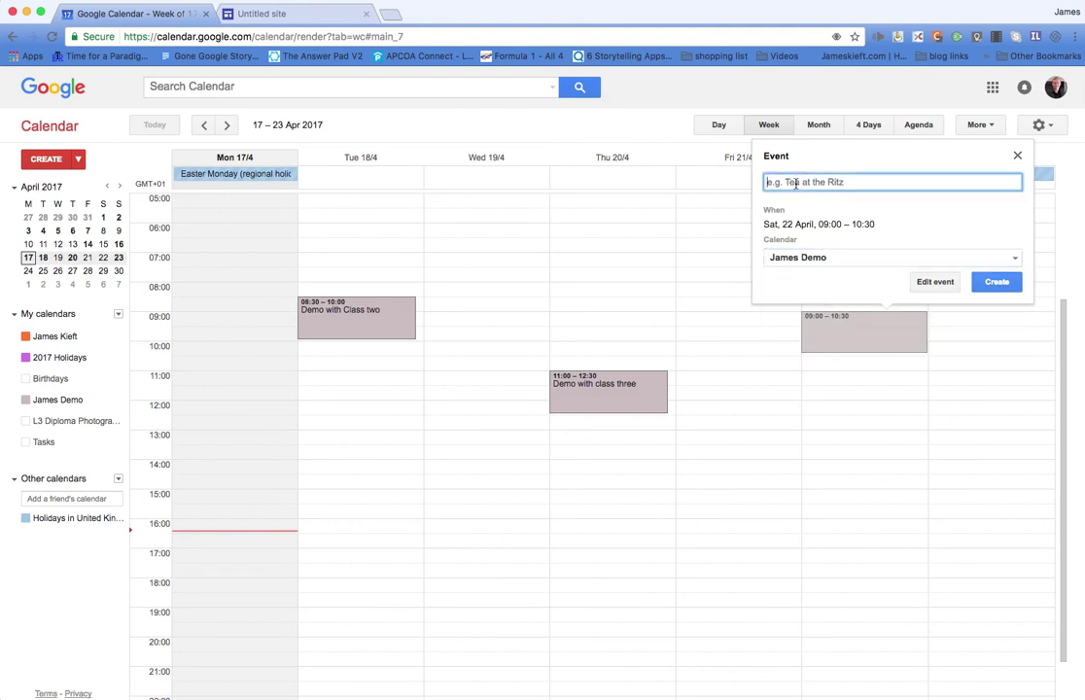
{"action": "type", "text": "james demo"}
{"action": "left_click", "coordinate": [995, 280]}
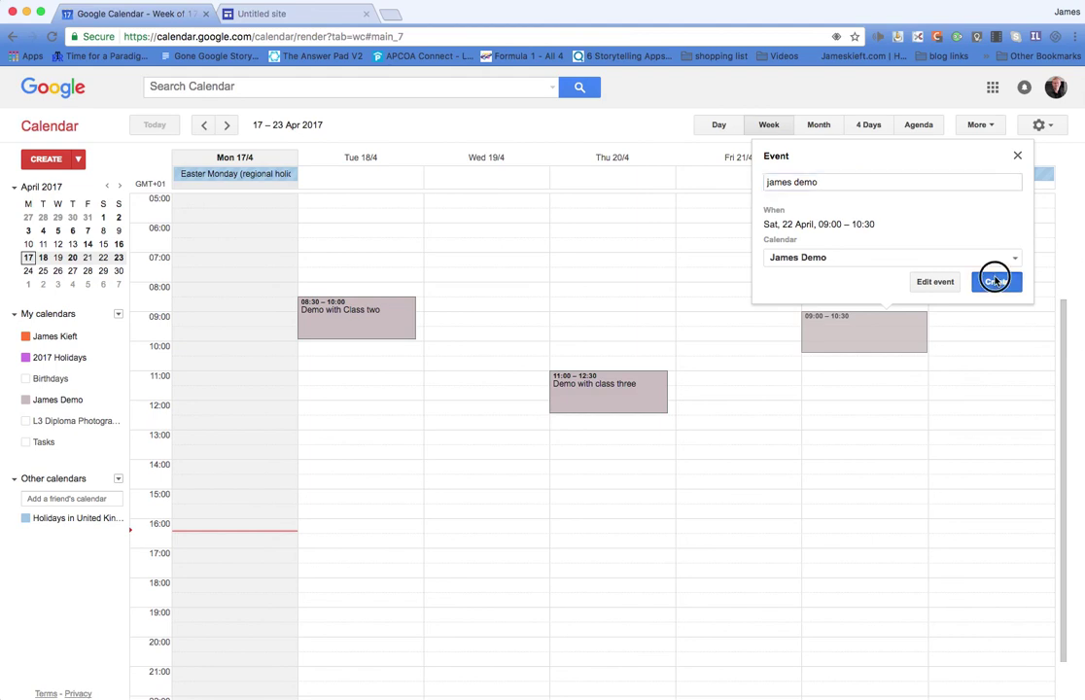
Reload the site page and select the calendar embed to confirm Saturday's demo appears.
{"action": "left_click", "coordinate": [322, 21]}
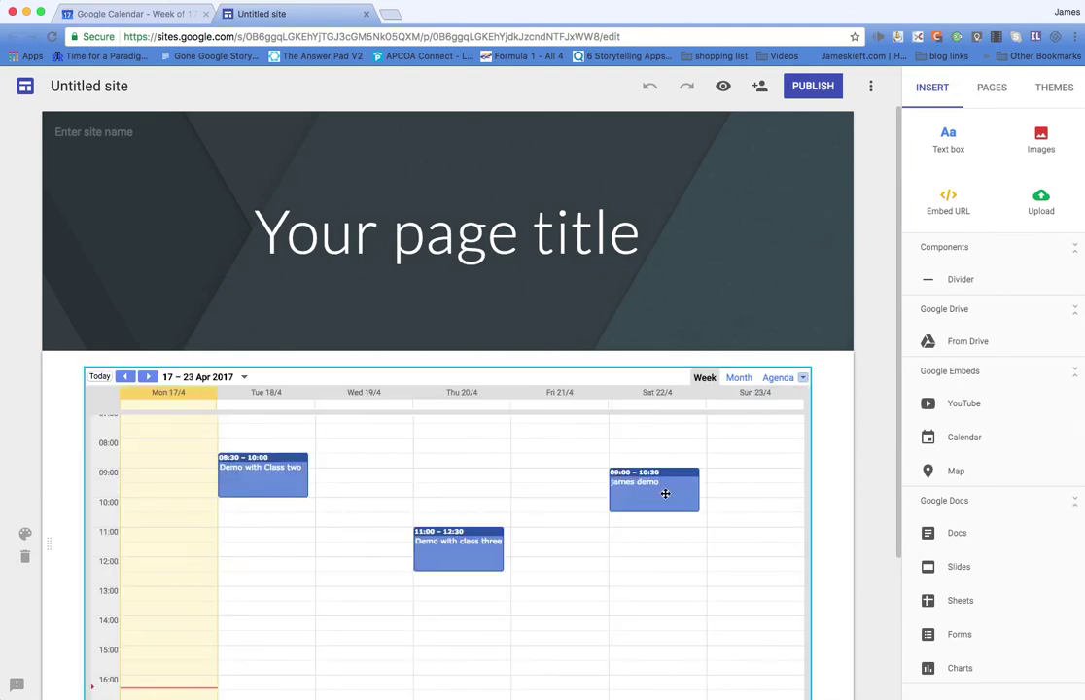
{"action": "left_click", "coordinate": [448, 540]}
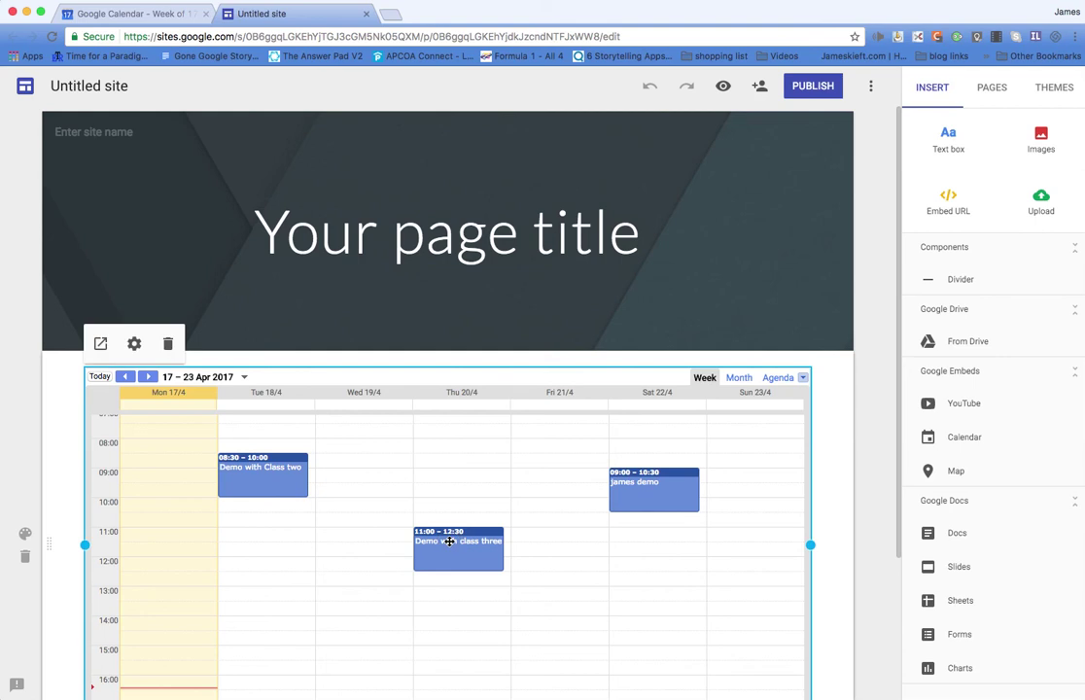